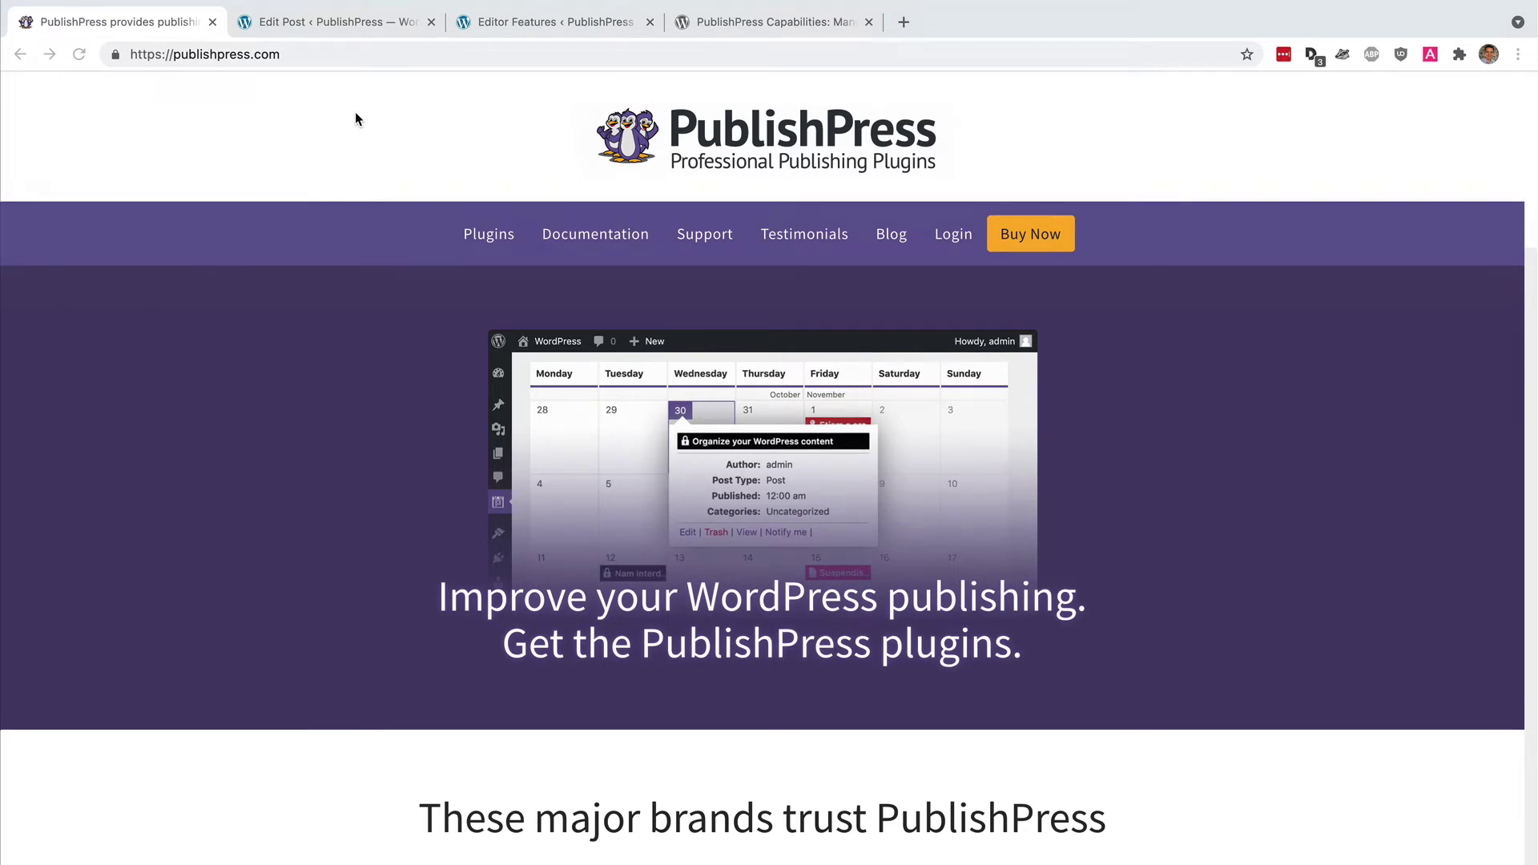
Switch to the browser tab showing the Hello world! post in the block editor
left_click(329, 29)
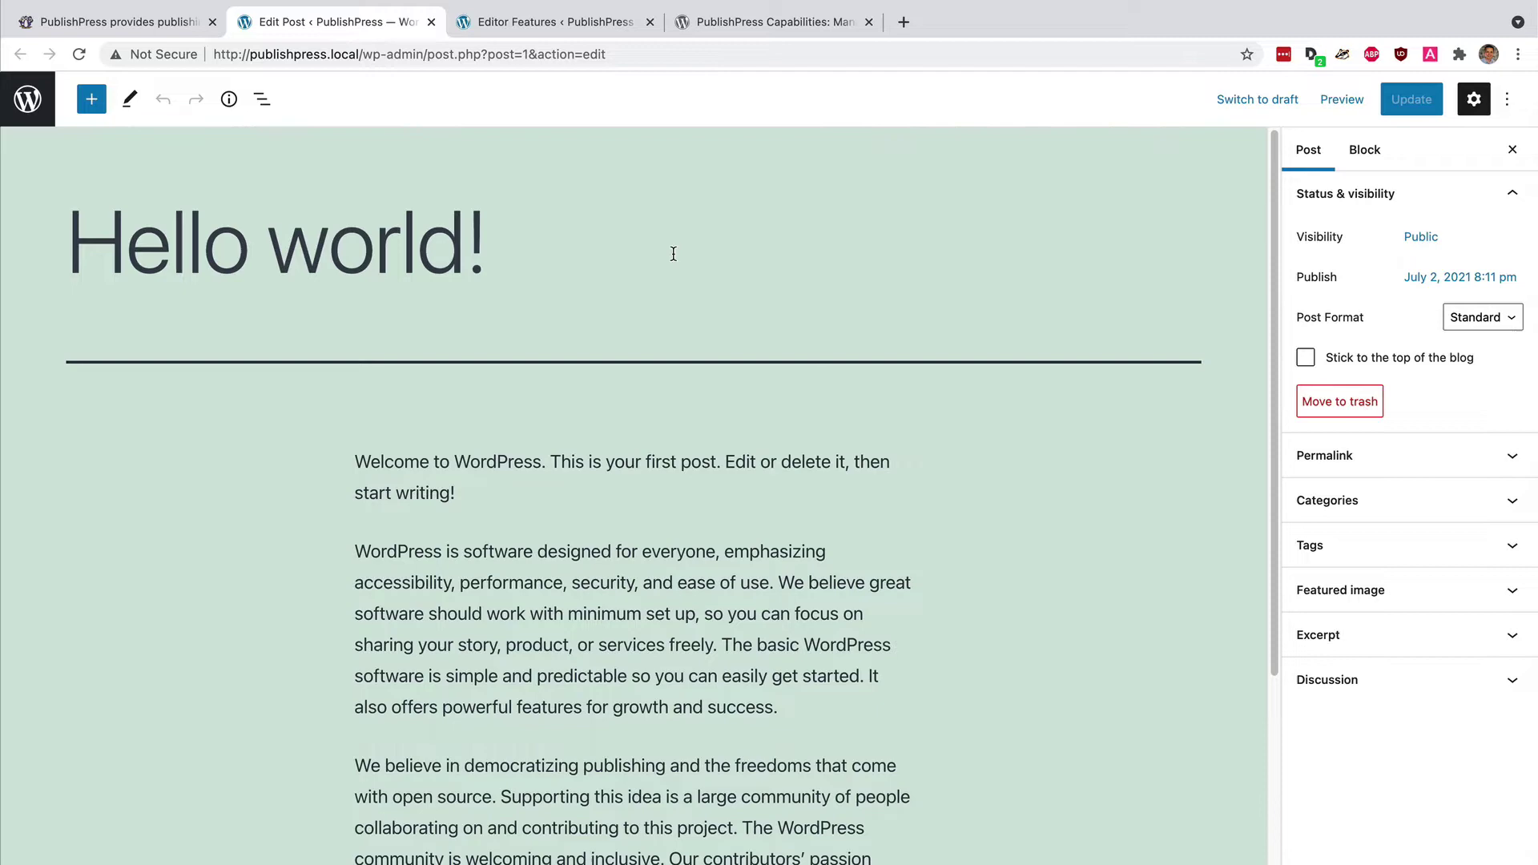
Look over the PublishPress Capabilities page, then go to its Editor Features restriction settings
left_click(747, 33)
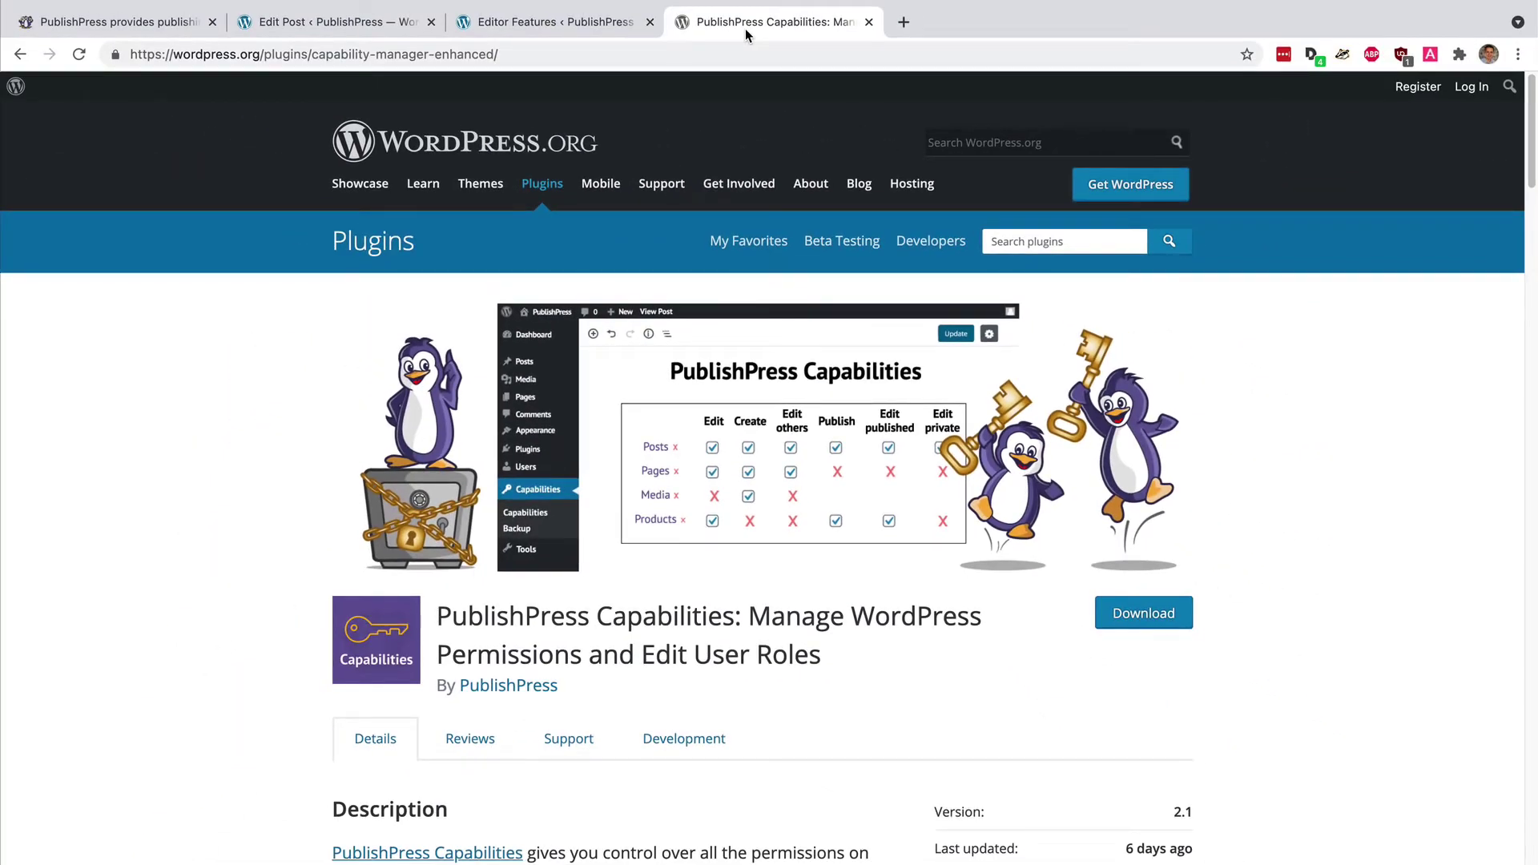
left_click(547, 28)
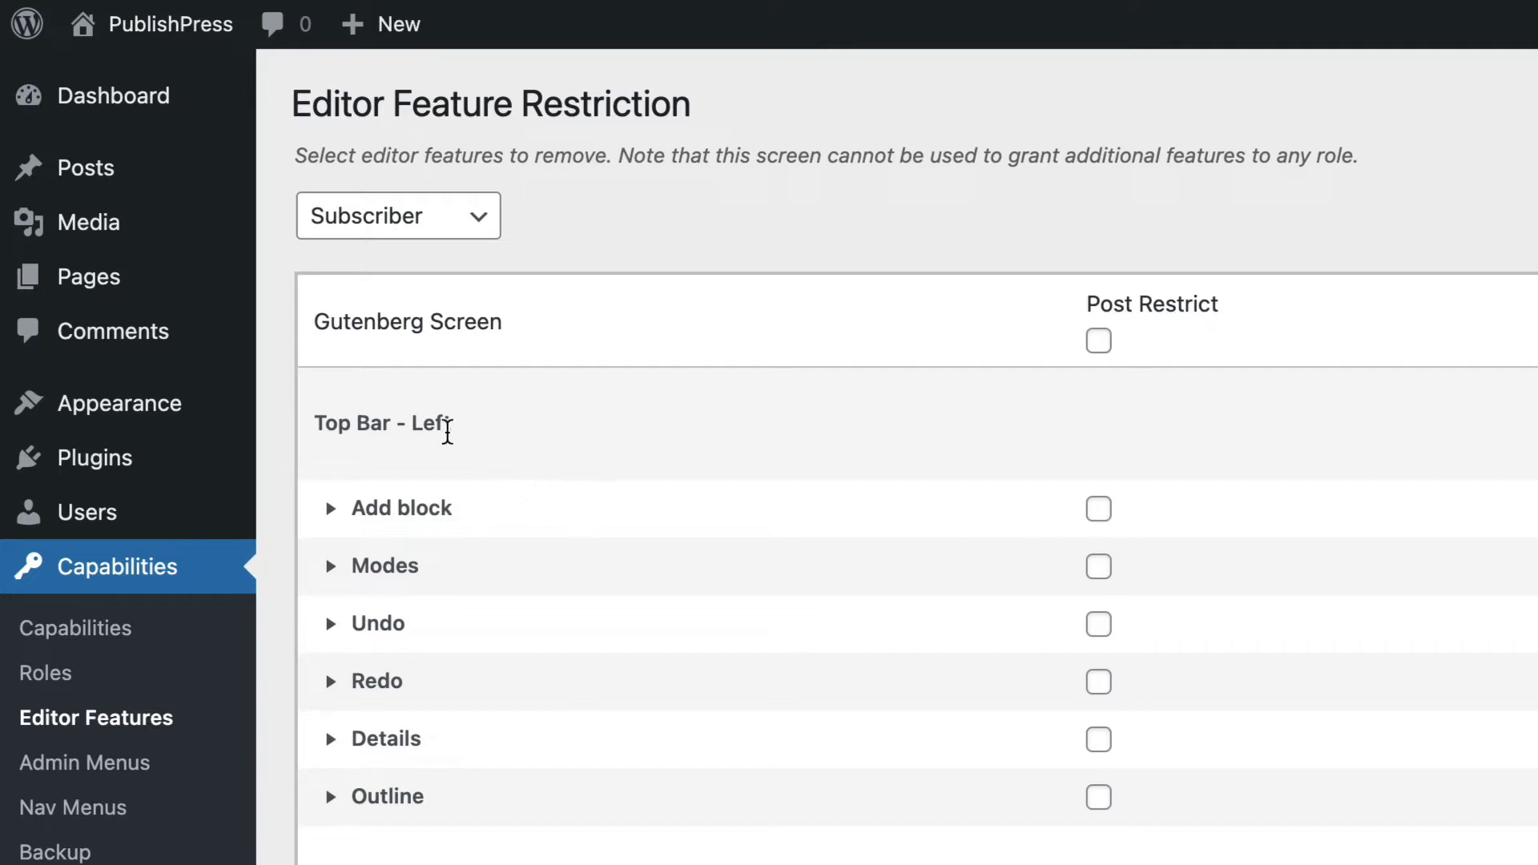
left_click_drag(491, 436, 318, 426)
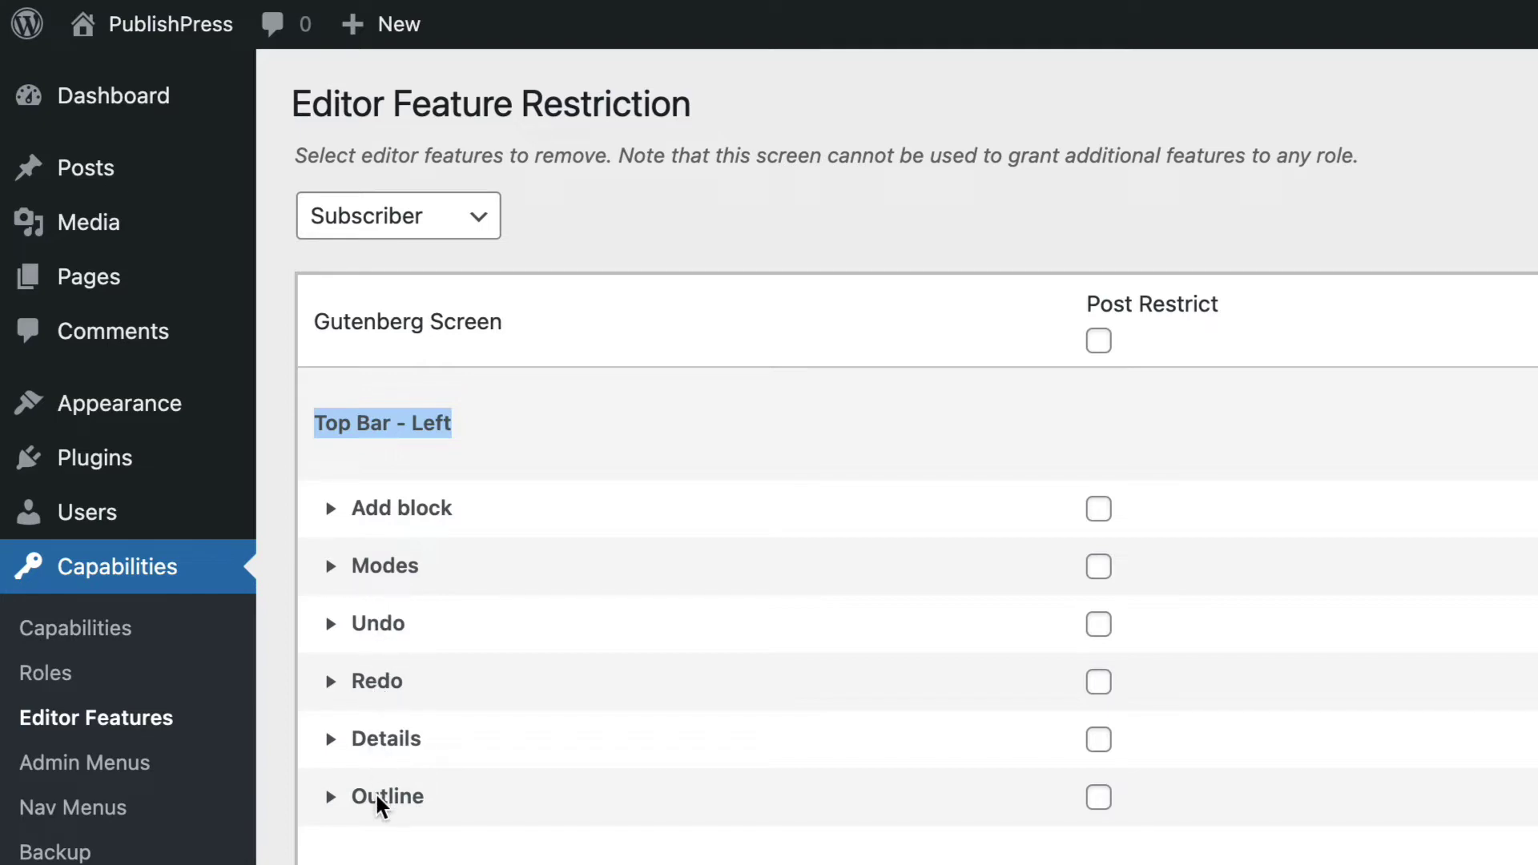
left_click(446, 790)
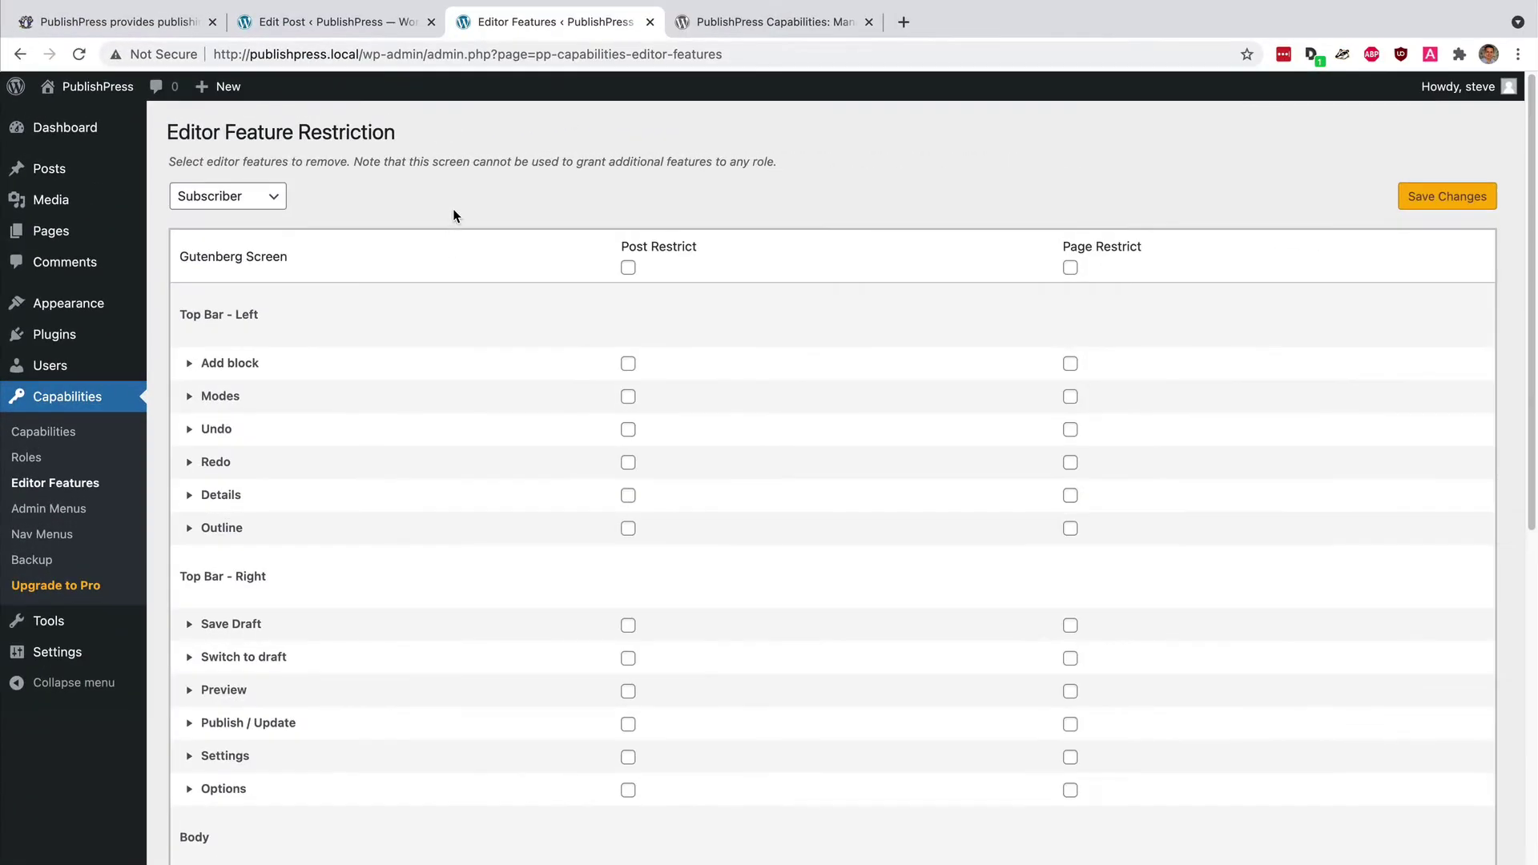
left_click(340, 31)
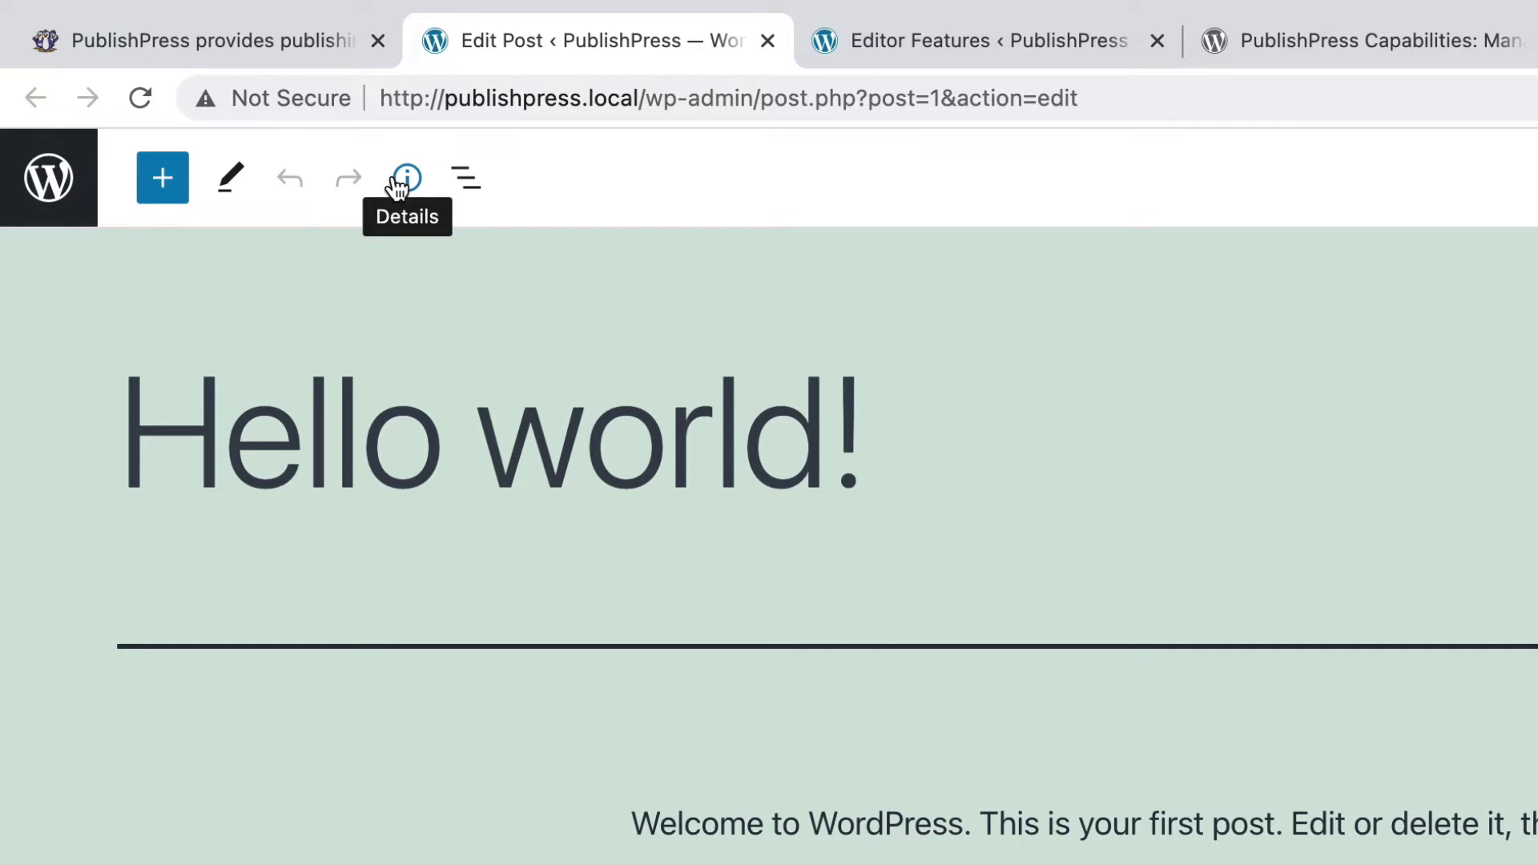
left_click(864, 33)
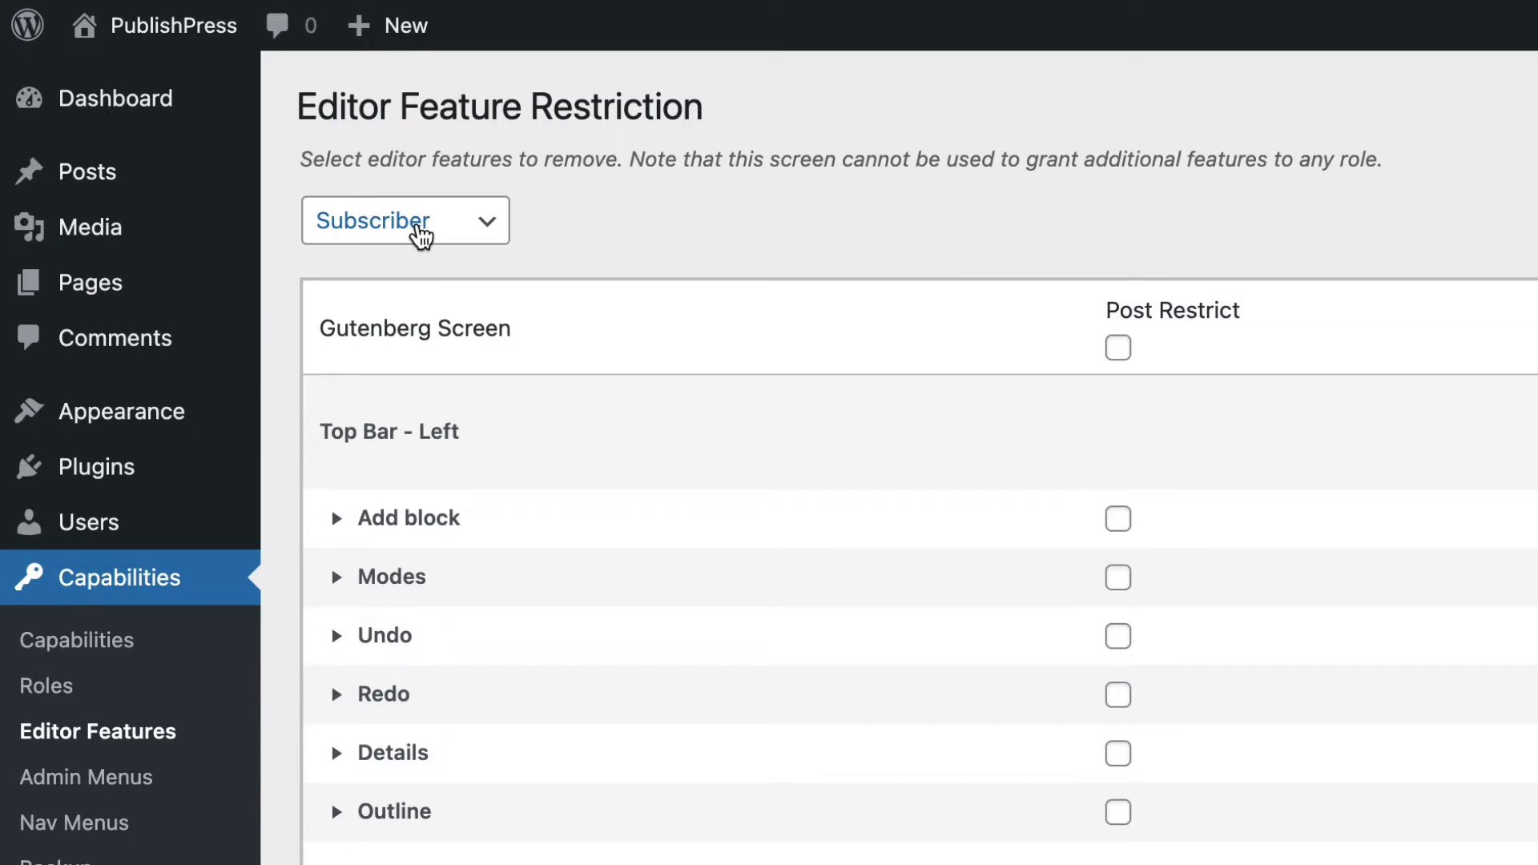
For Contributor, post-restrict Add block, Modes, Undo, Redo, Details and Outline, then save
left_click(421, 236)
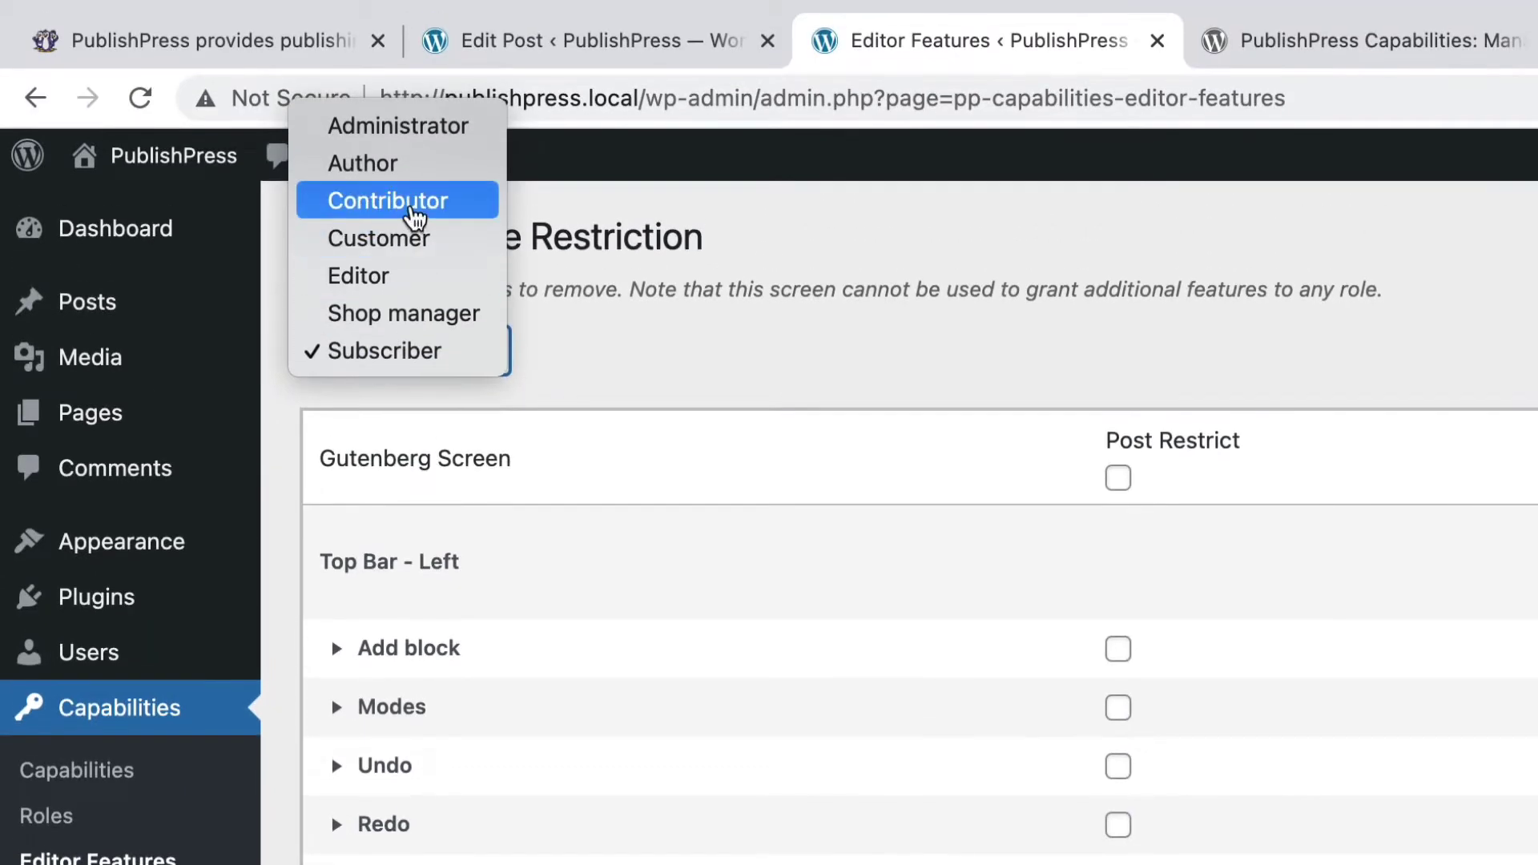
left_click(412, 210)
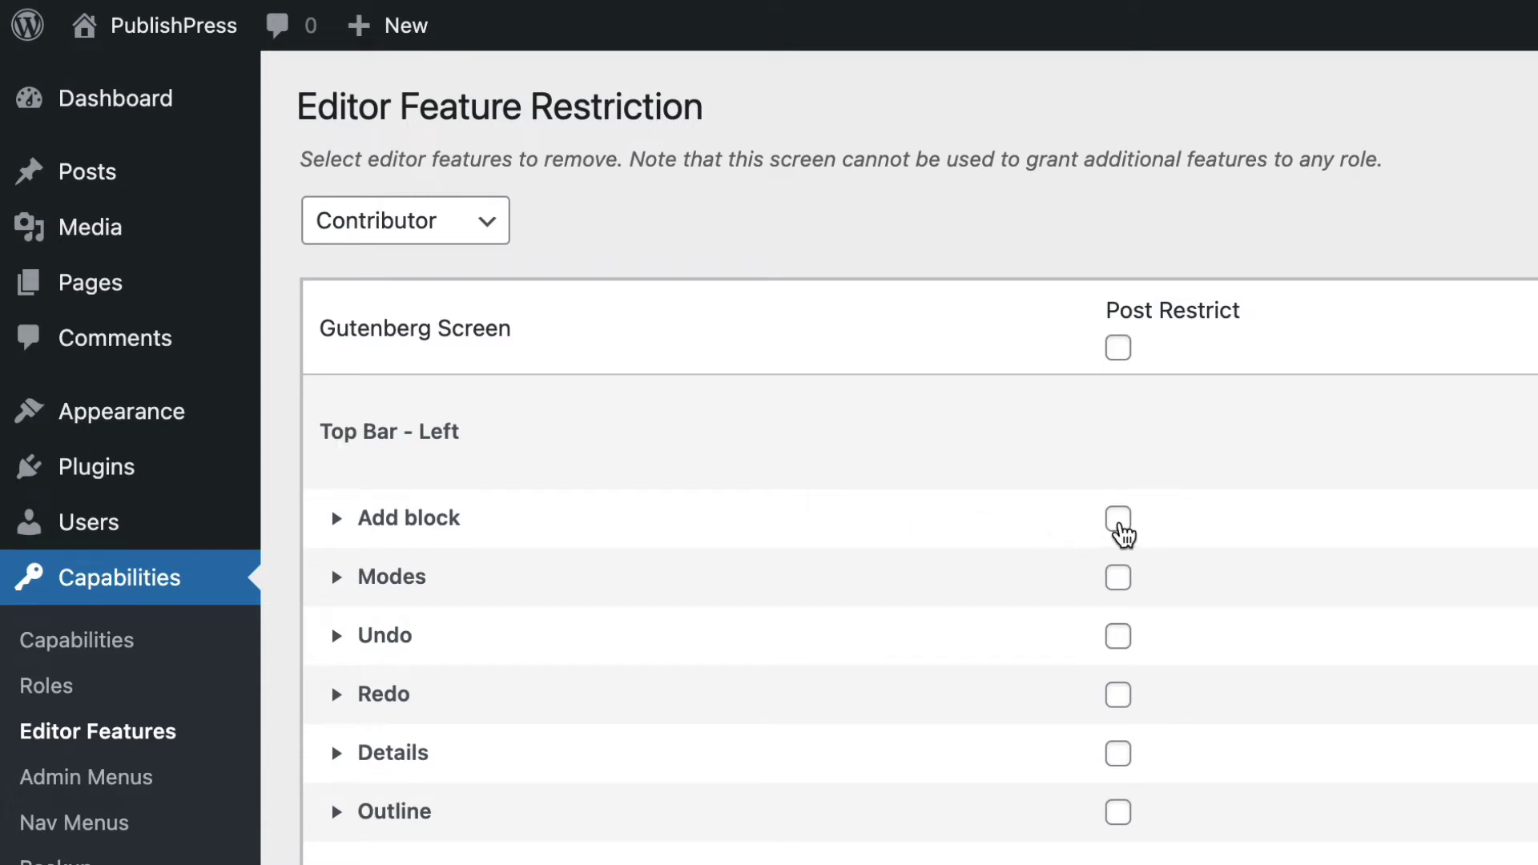
left_click(1118, 519)
left_click(1120, 587)
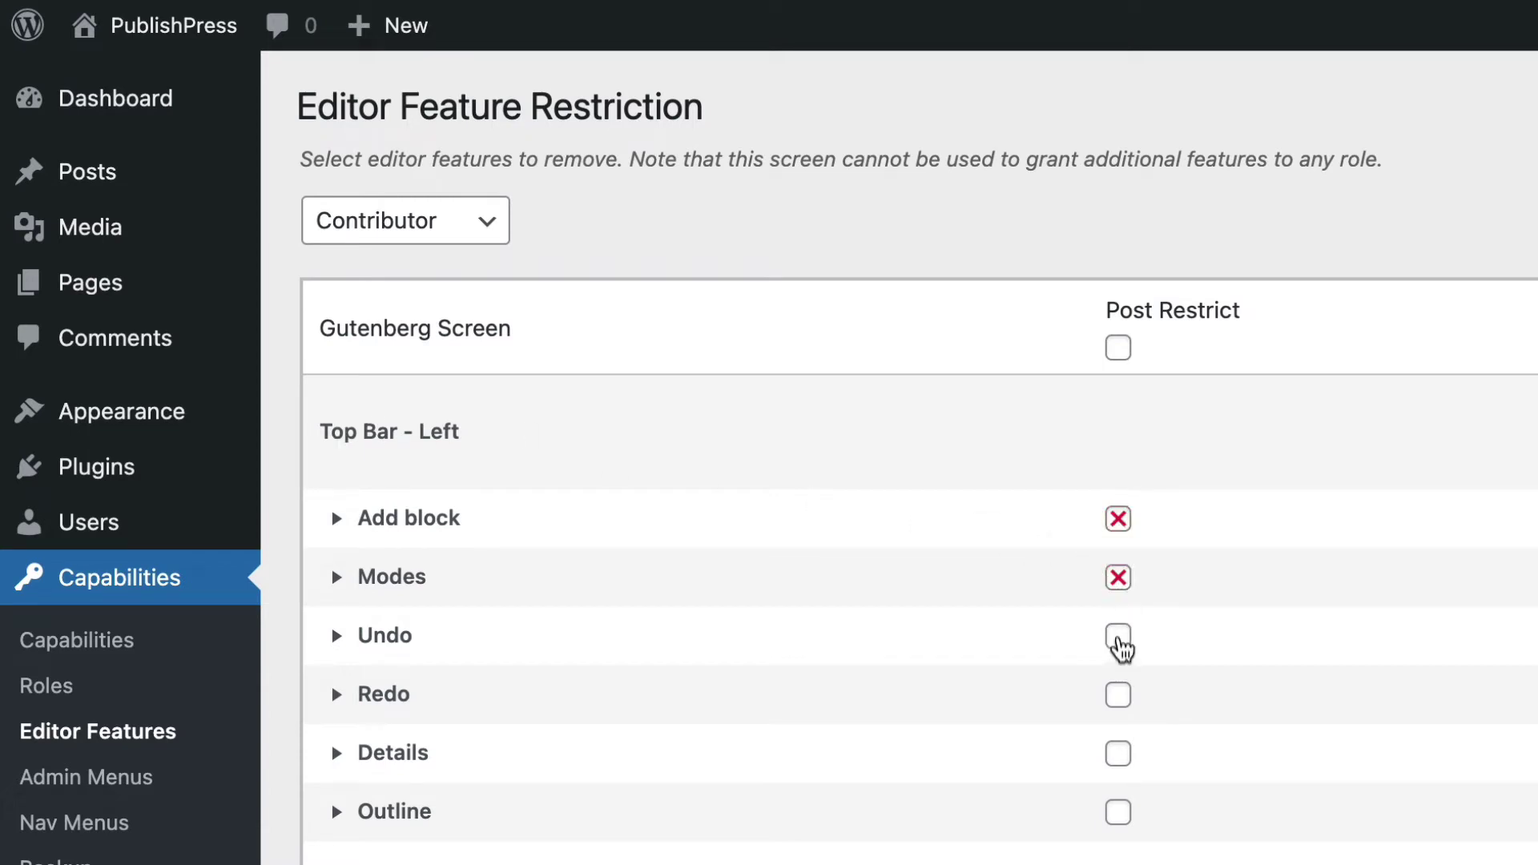
left_click(1121, 642)
left_click(1119, 695)
left_click(1118, 755)
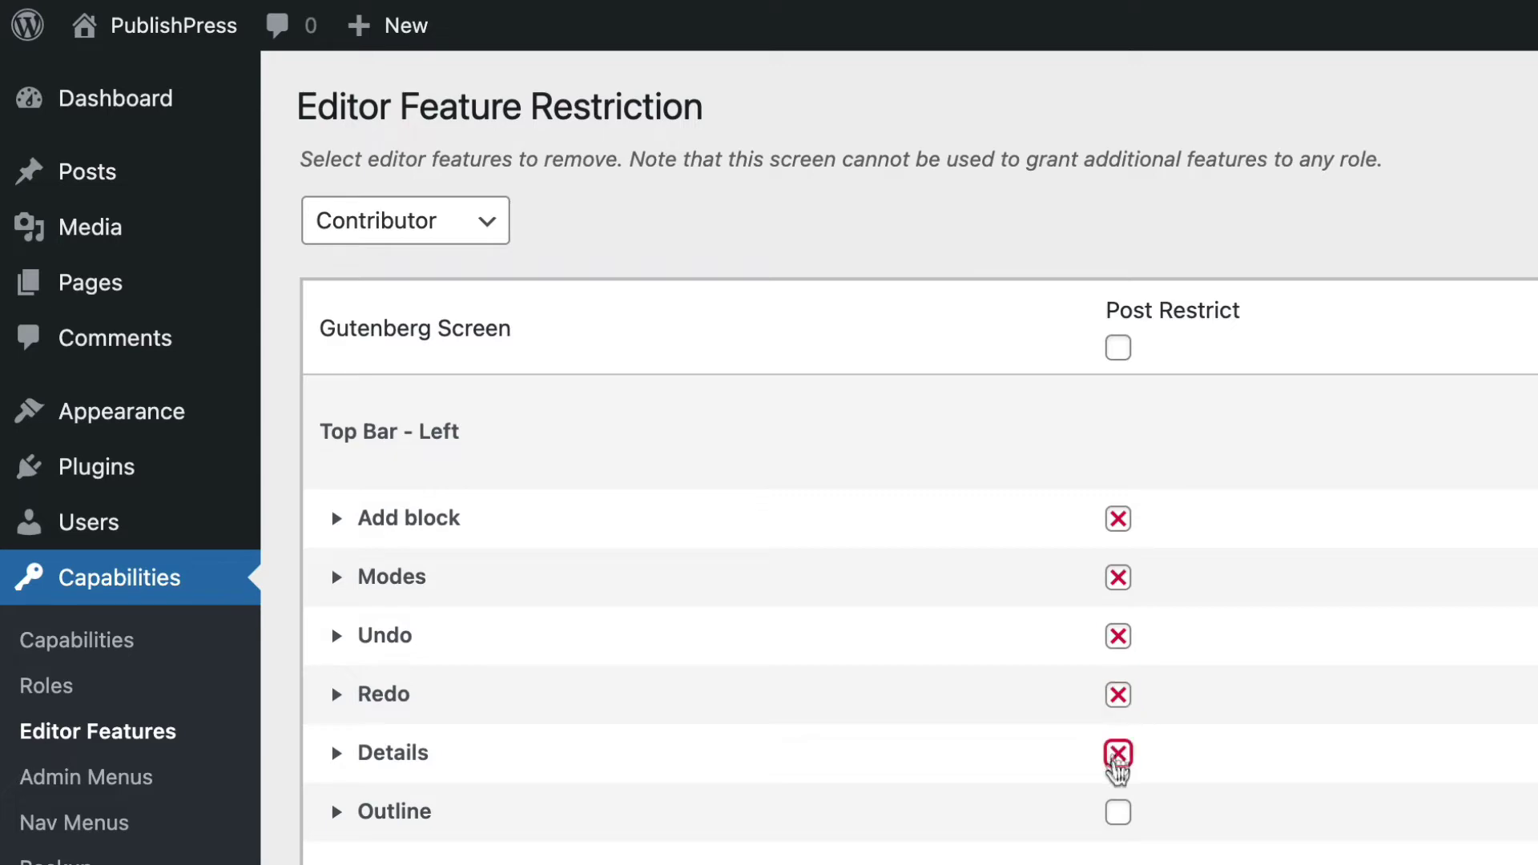
left_click(1119, 813)
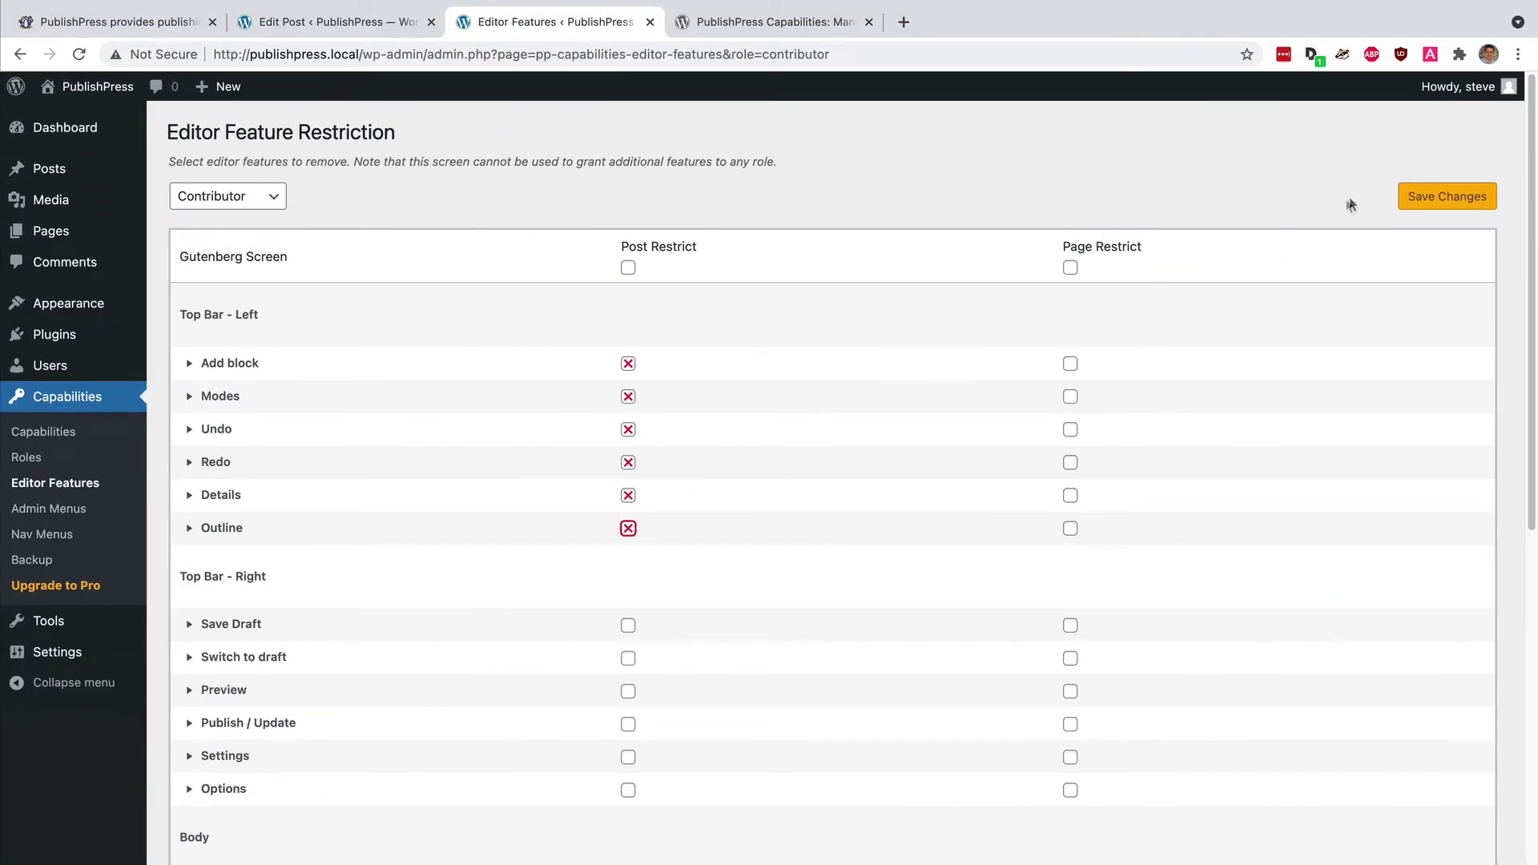
left_click(1438, 204)
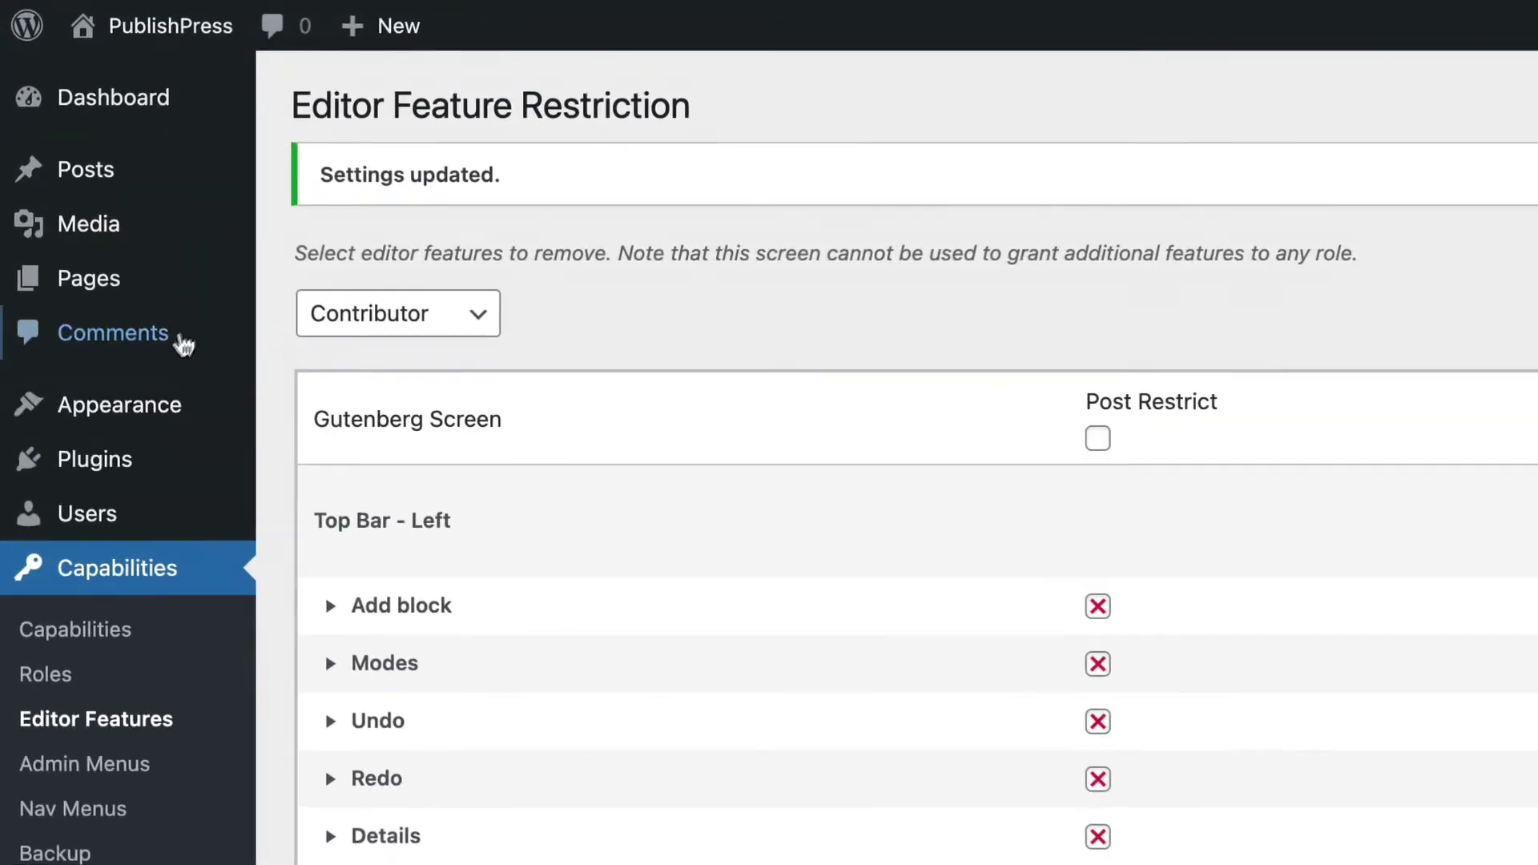
Switch to the contributor user from the Users list and go to their Posts
mouse_move(42, 363)
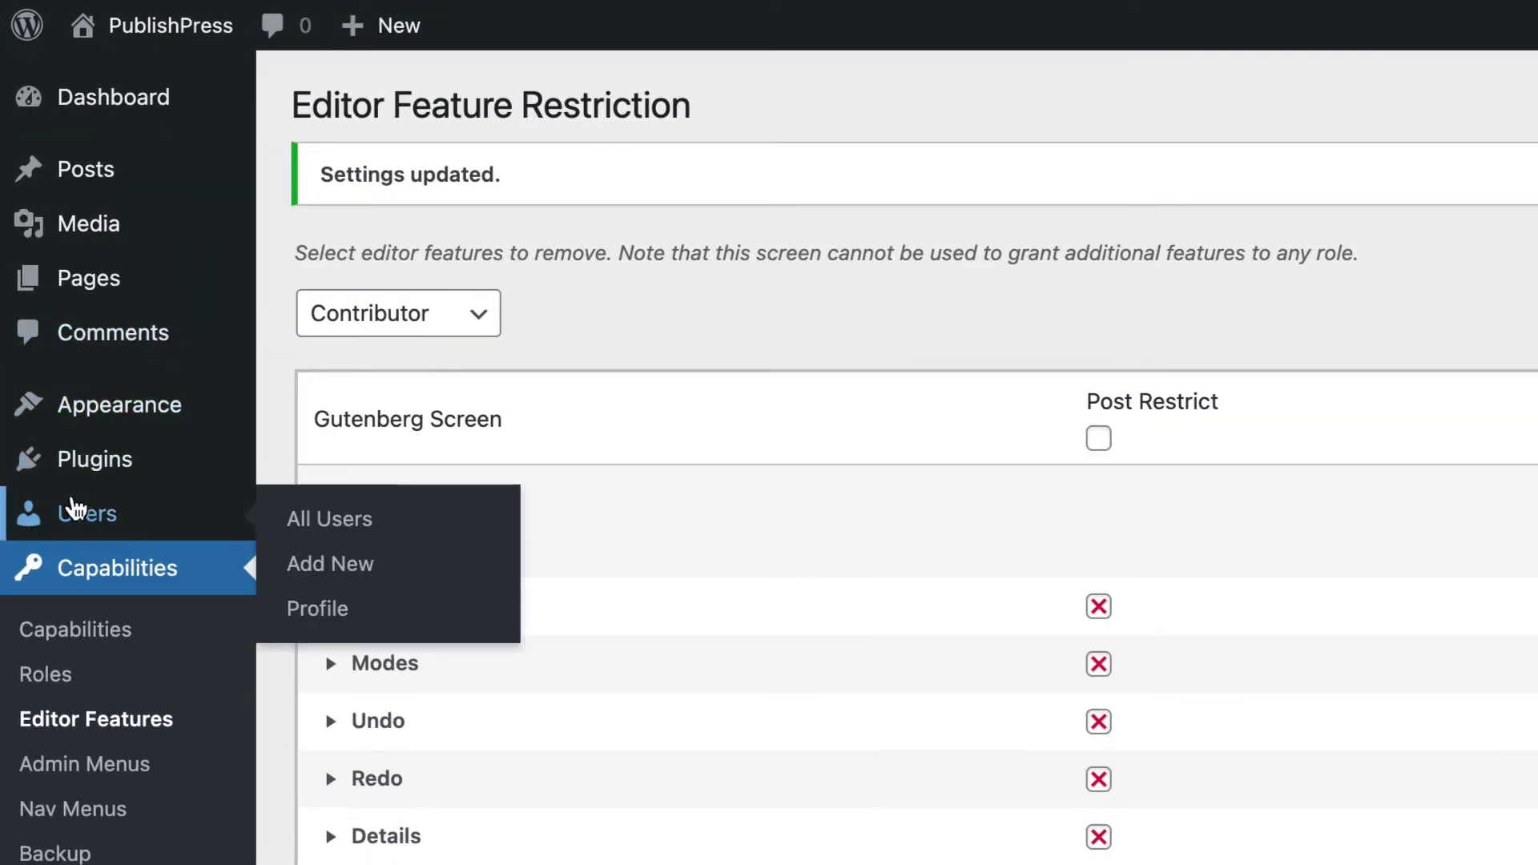
left_click(74, 509)
mouse_move(324, 369)
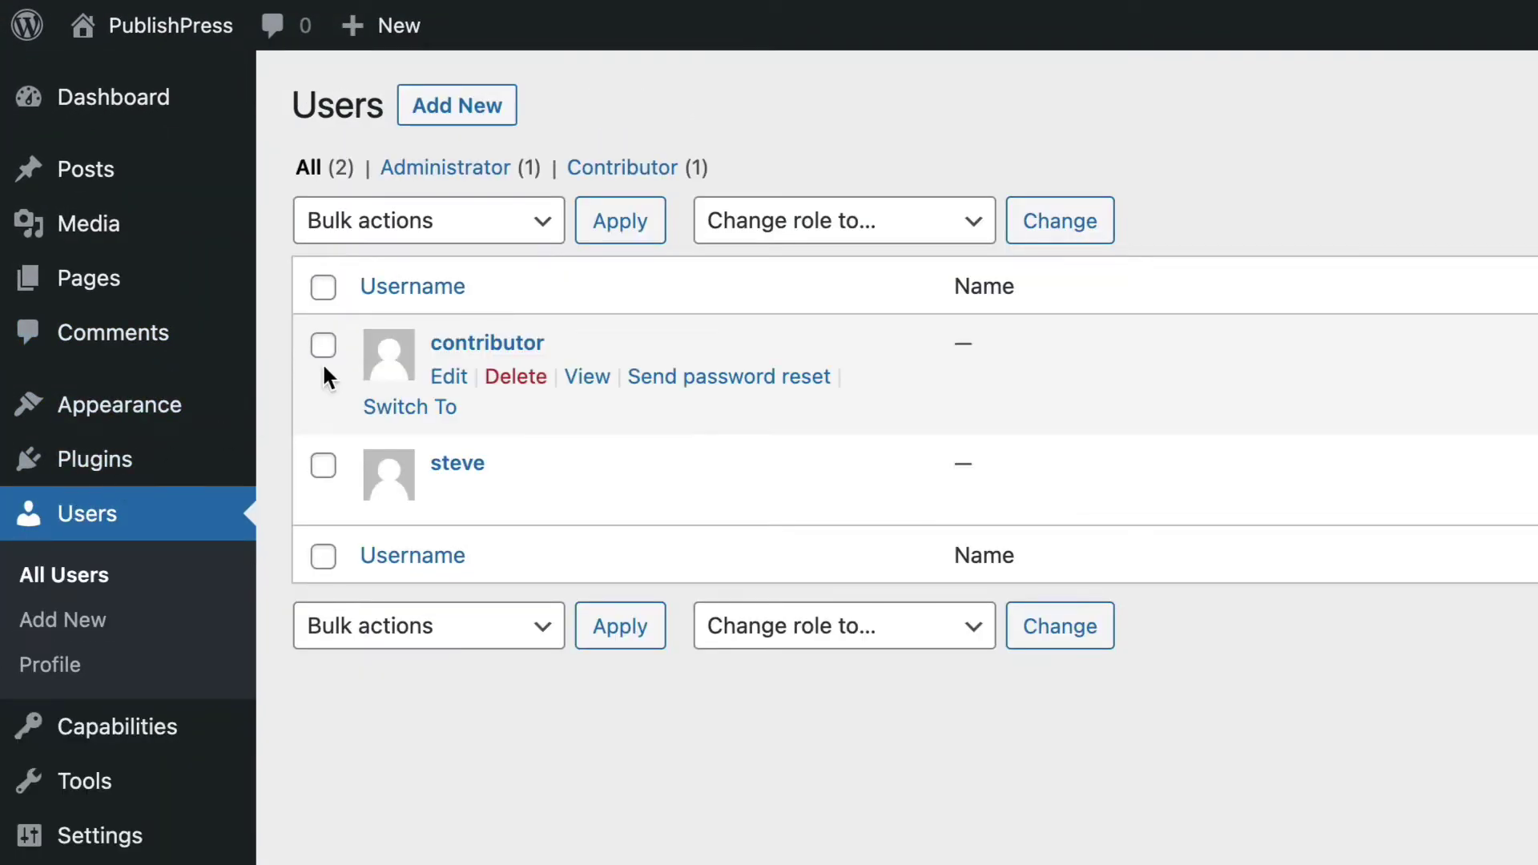
left_click(407, 421)
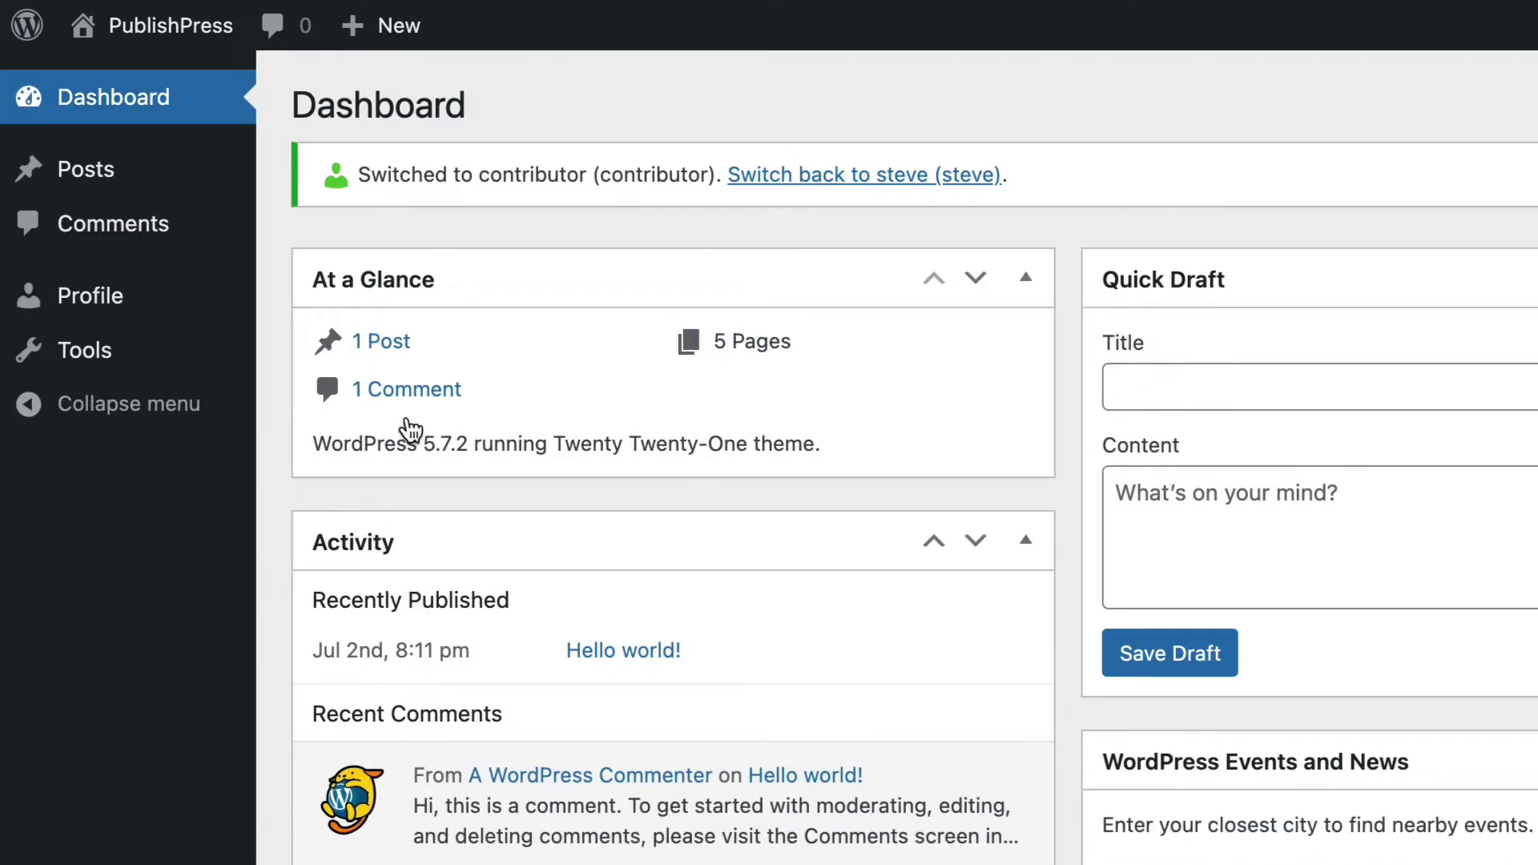
left_click(155, 185)
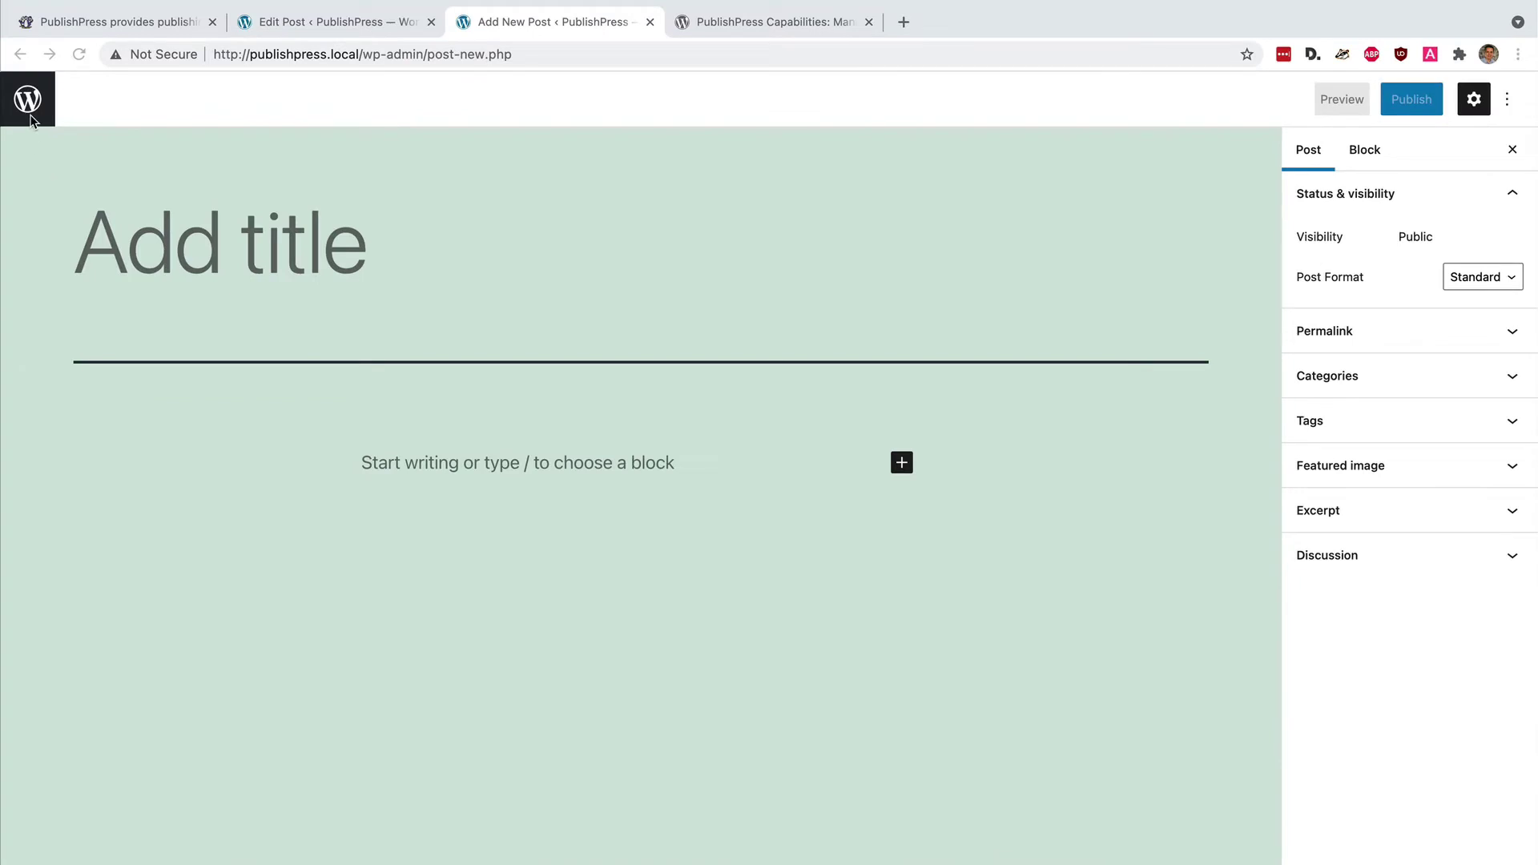
Switch back to the administrator and show Editor Features for the Contributor role
left_click(30, 119)
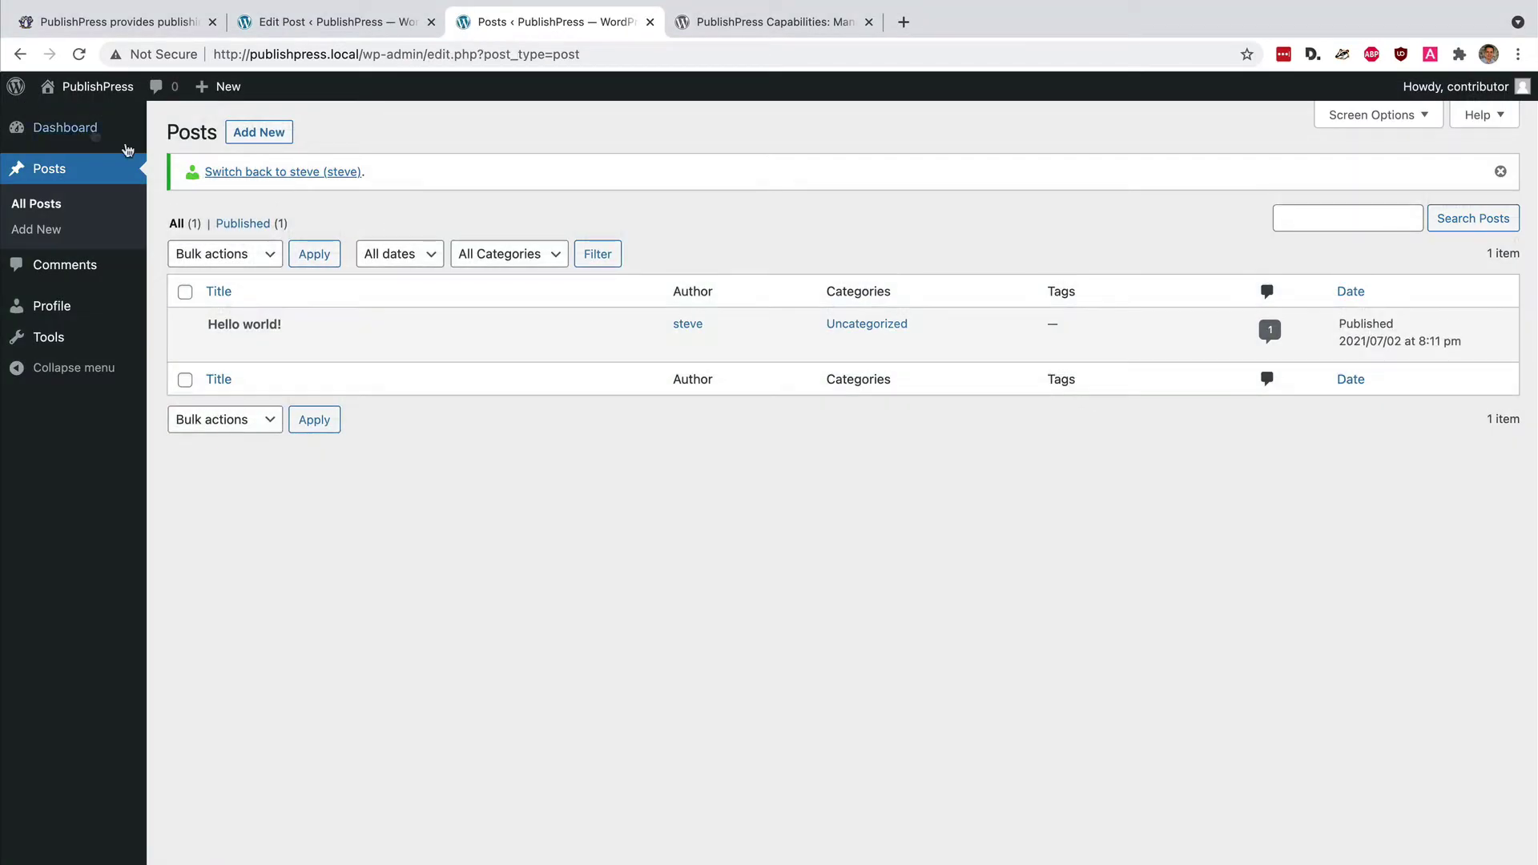
left_click(253, 176)
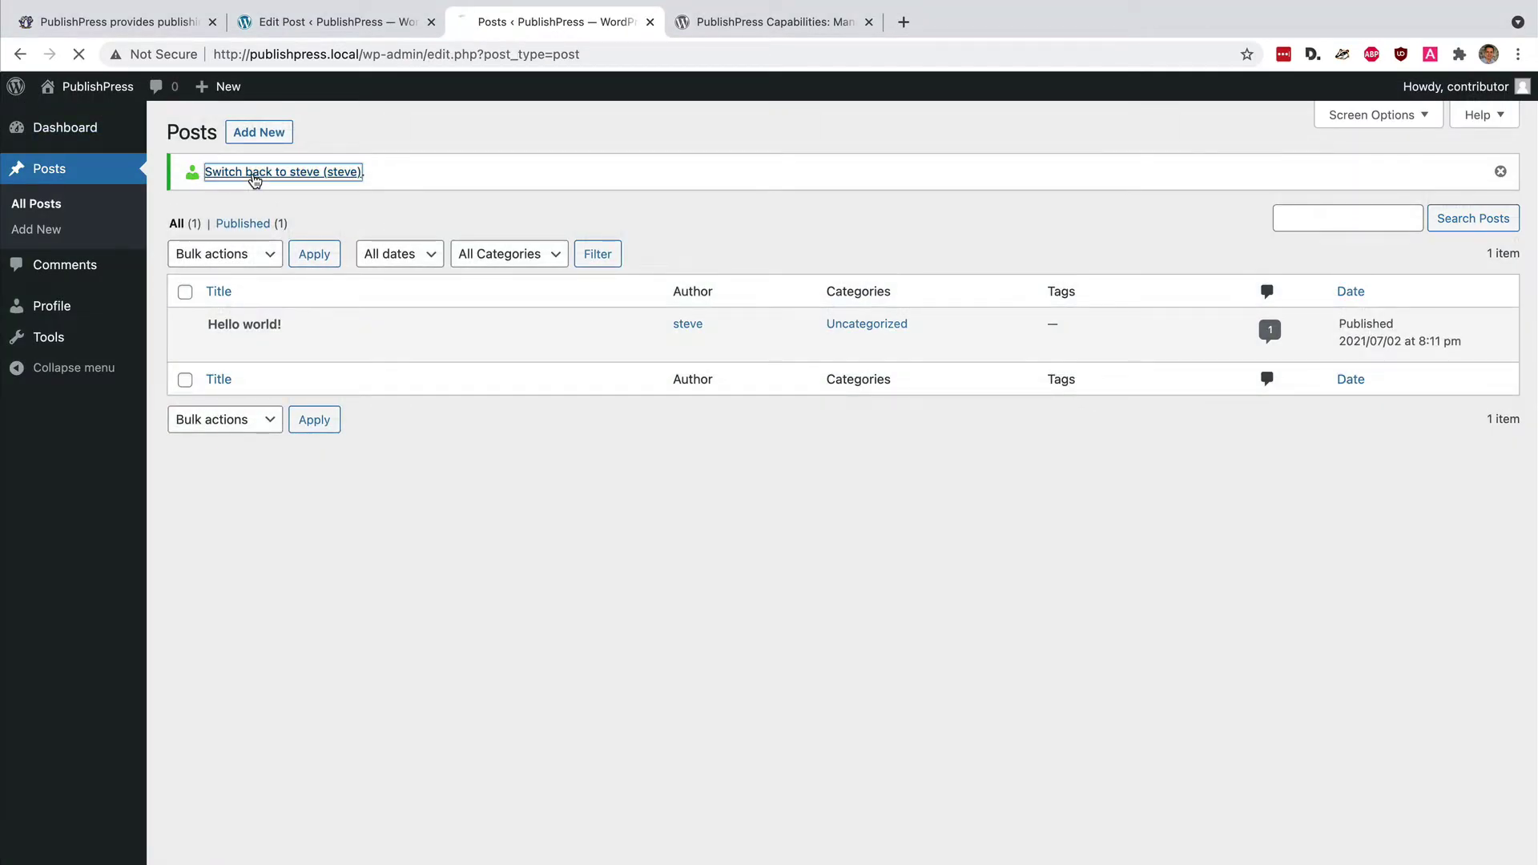
mouse_move(101, 515)
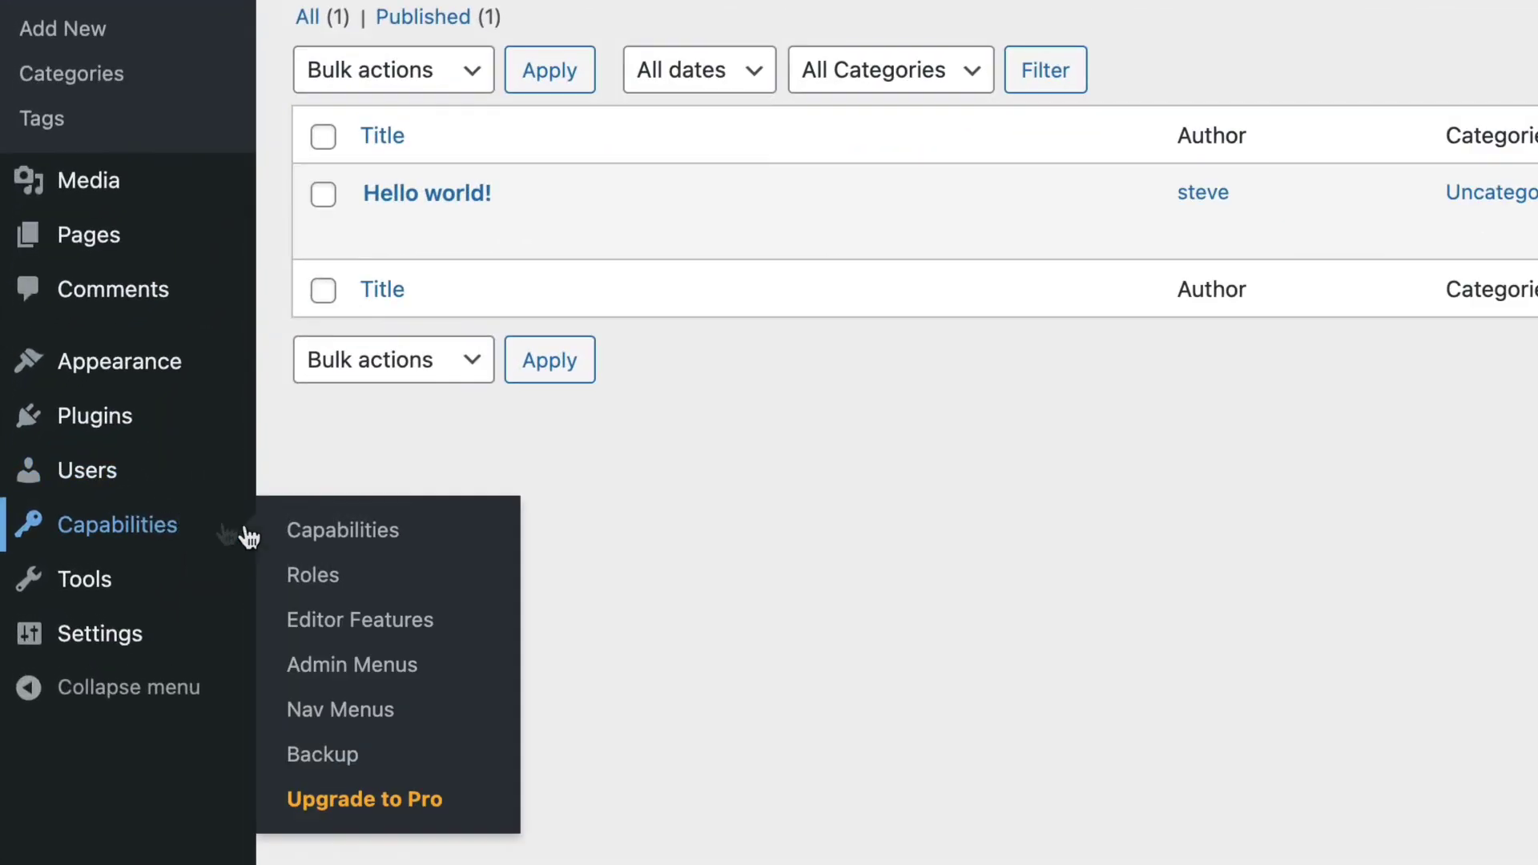
left_click(343, 627)
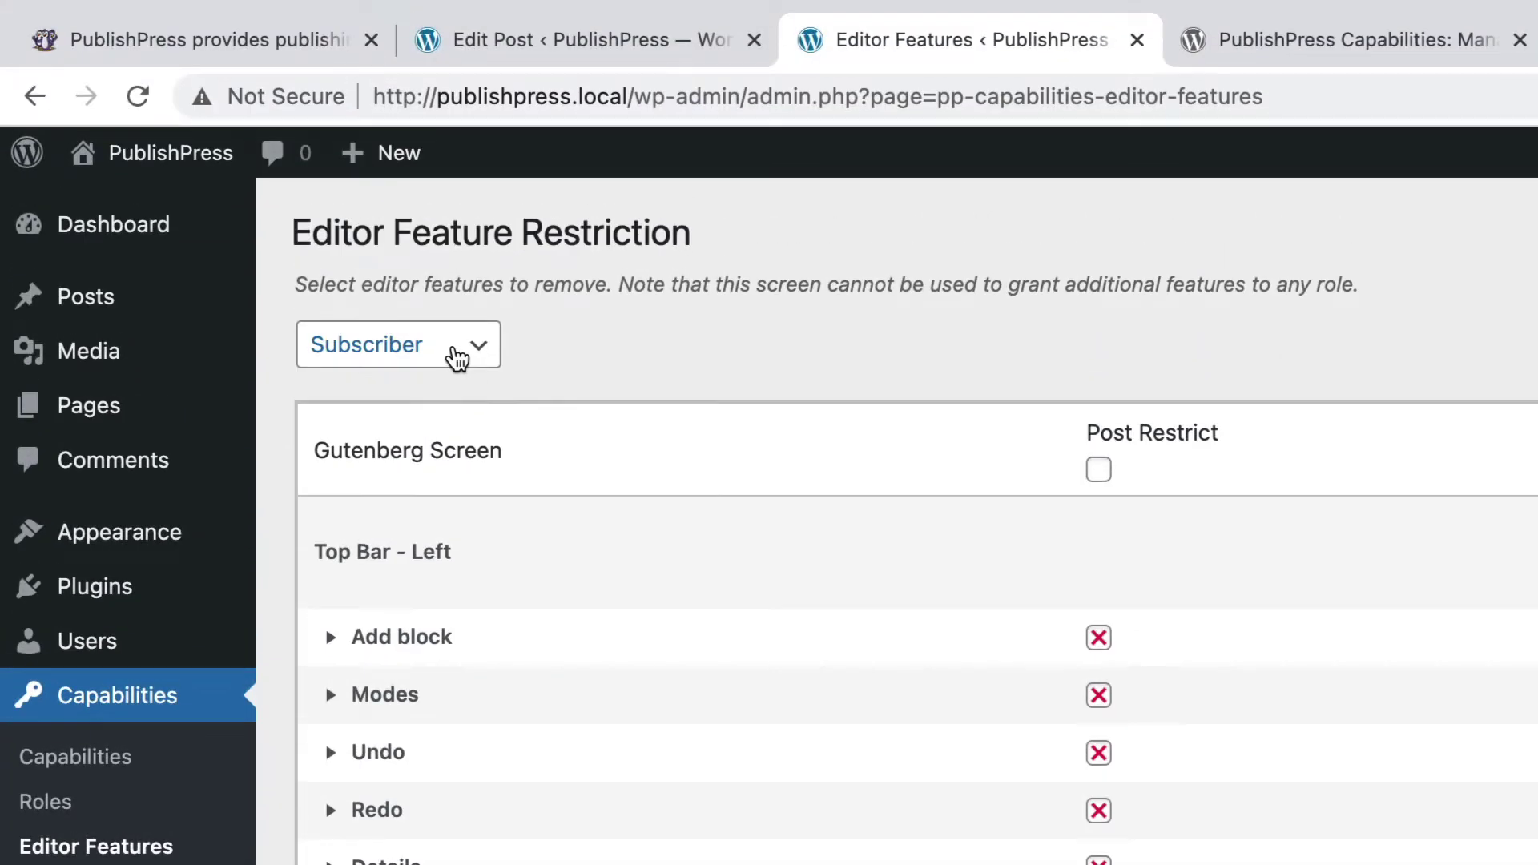
left_click(457, 358)
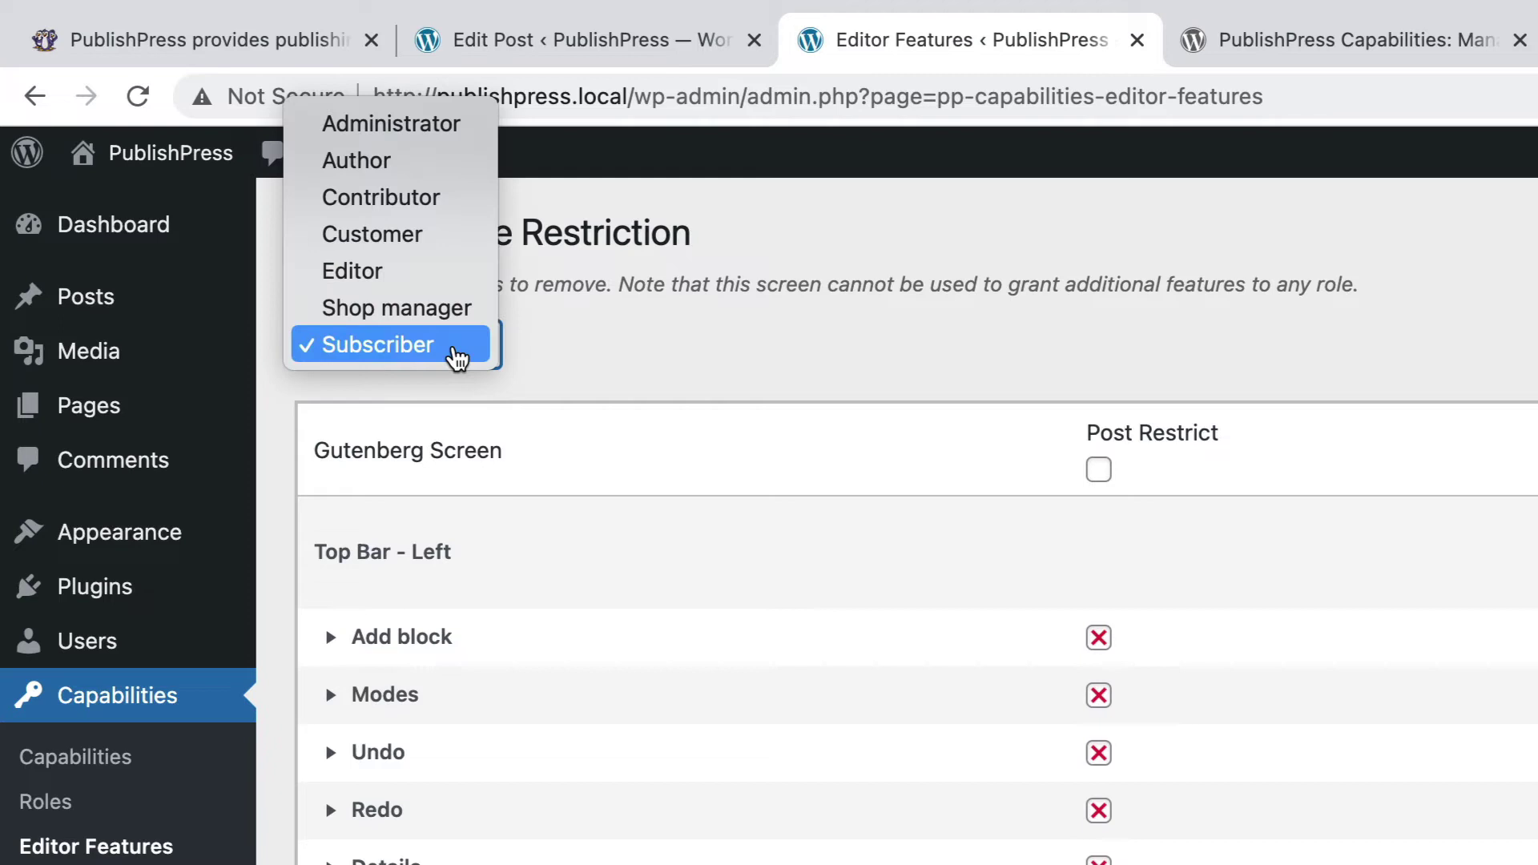
left_click(418, 207)
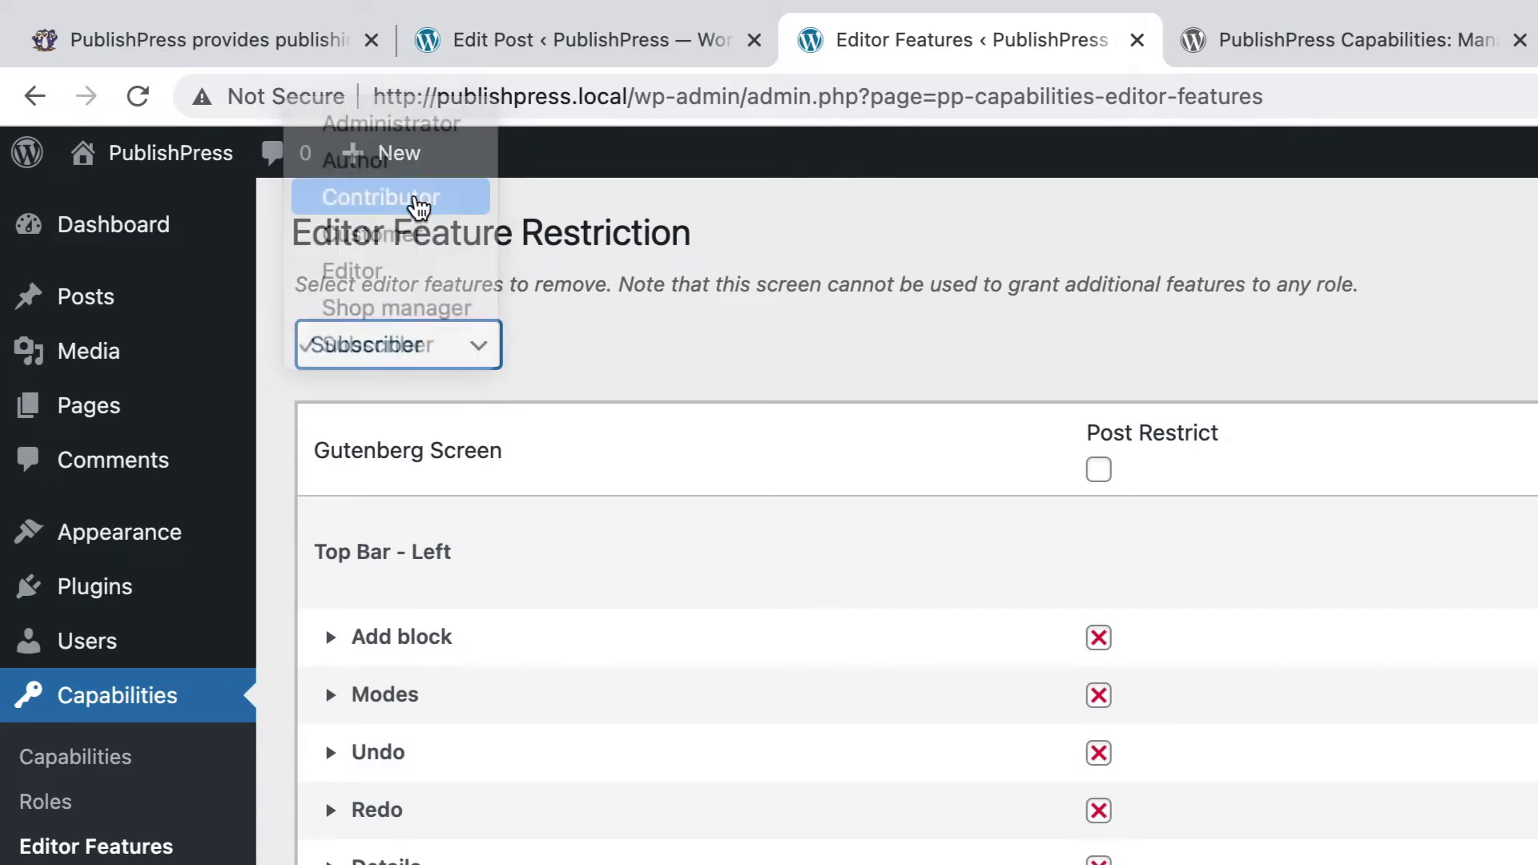
Post-restrict Permalink, Categories, Tags, Featured image, Excerpt, Discussion and Post Attributes, then save
scroll(768, 776, "down", 5)
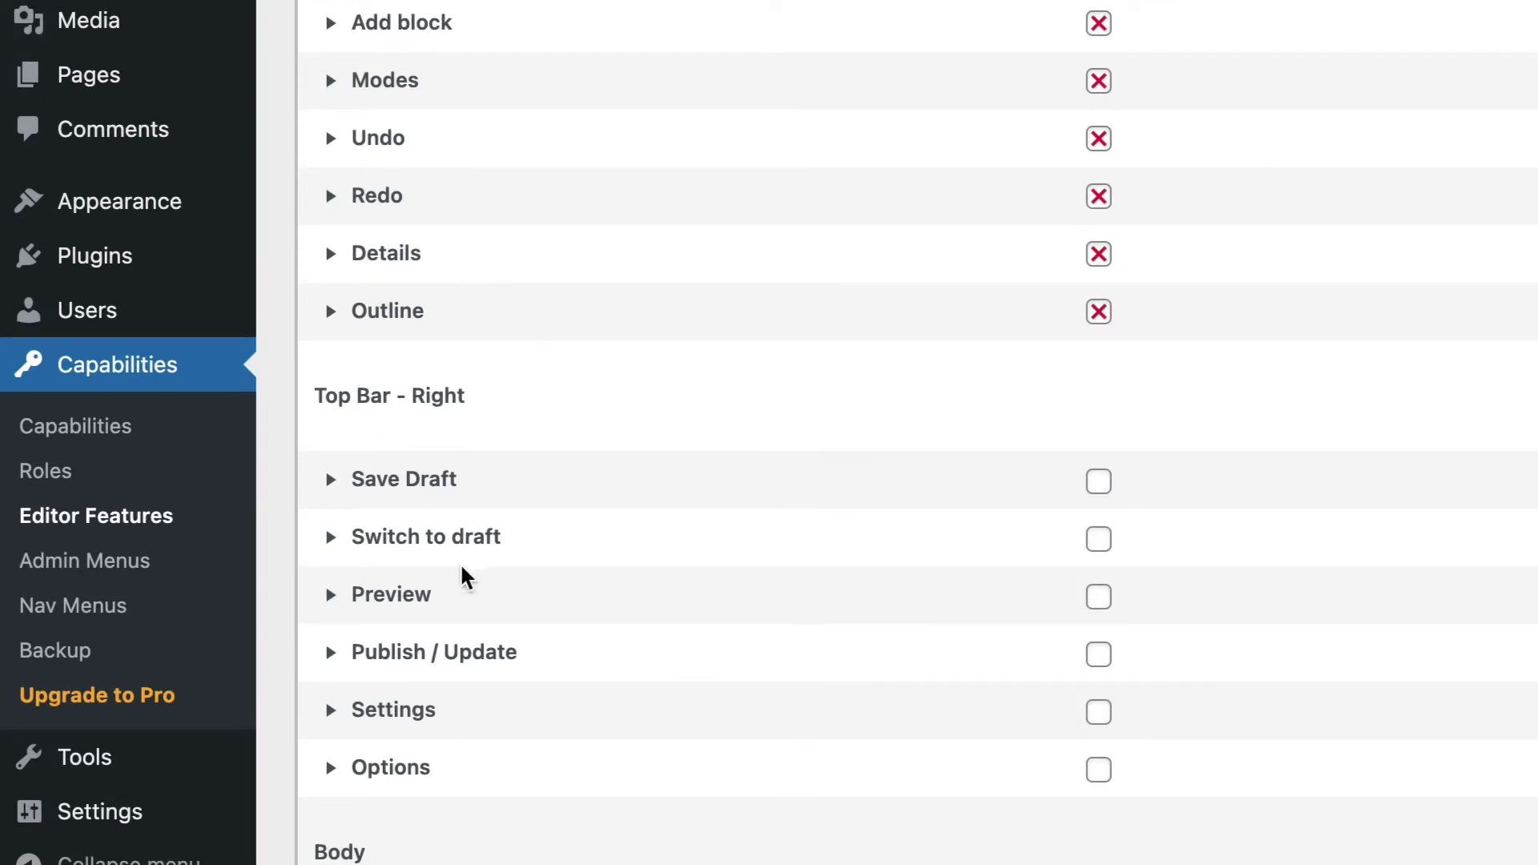
scroll(460, 562, "down", 5)
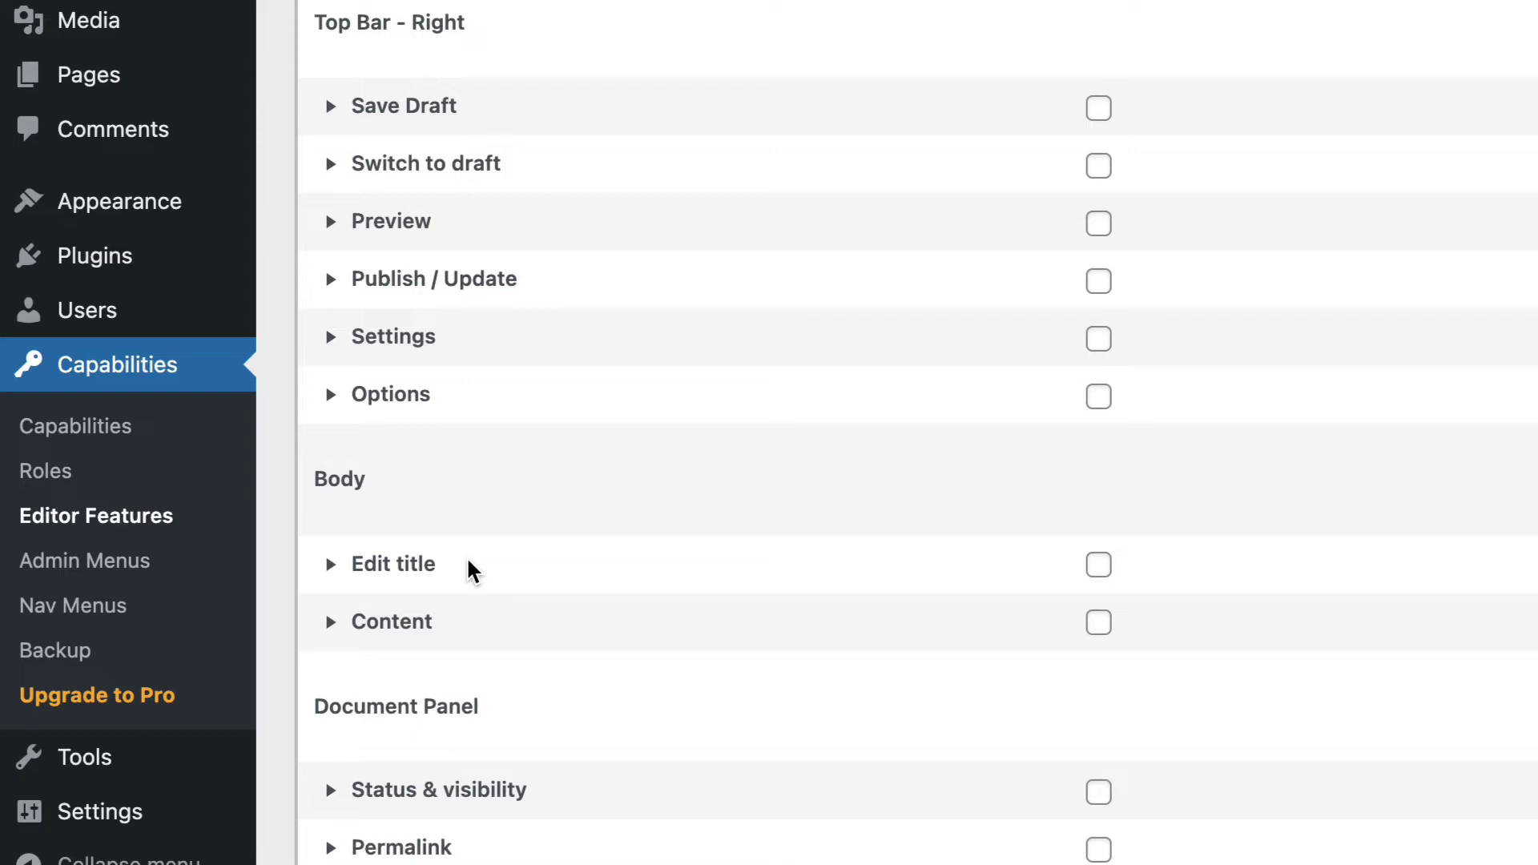
scroll(468, 562, "down", 5)
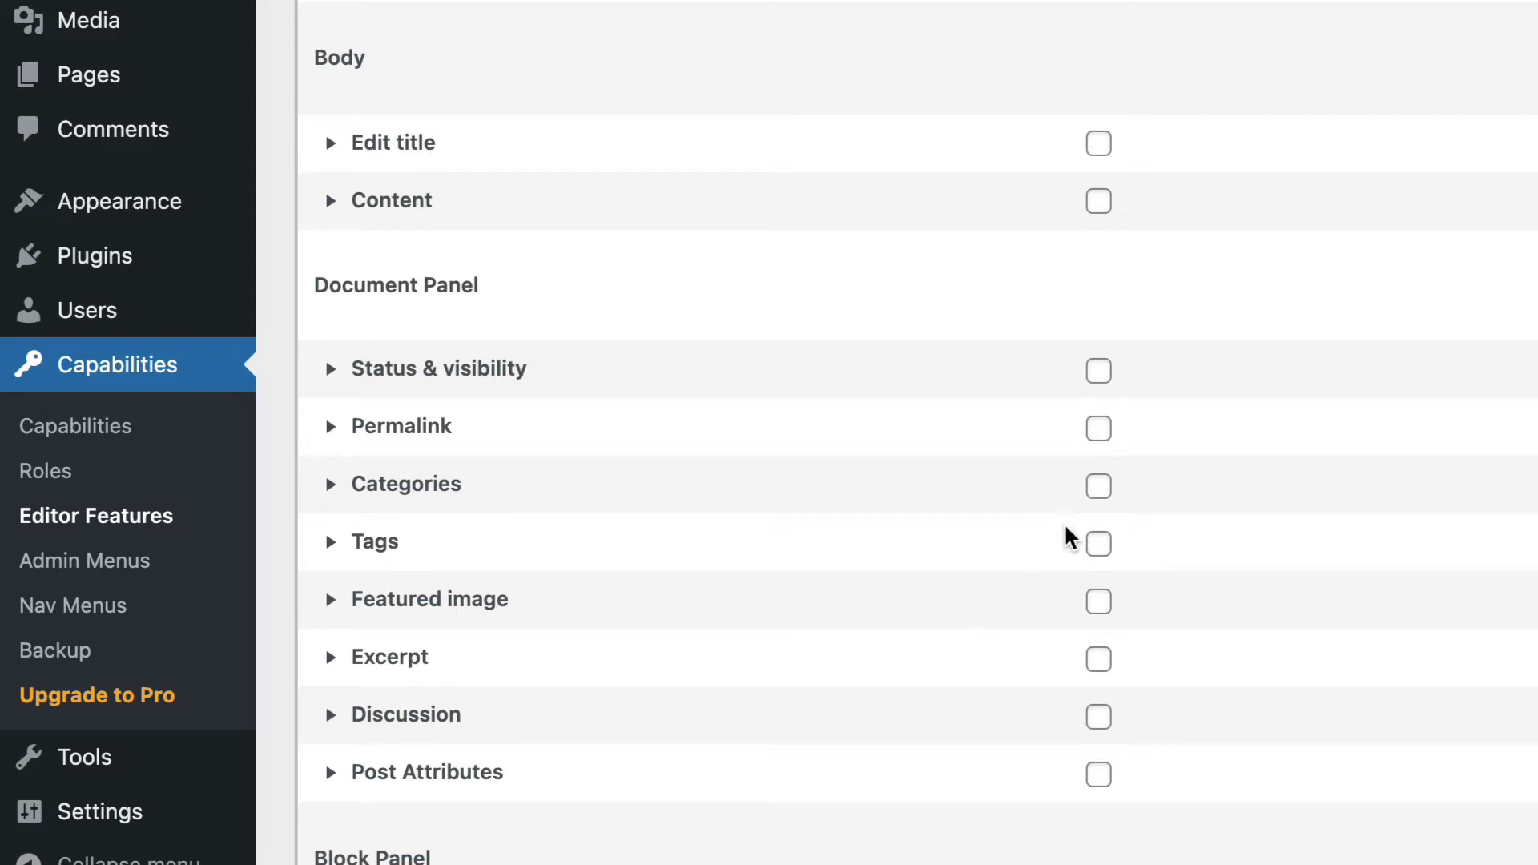
left_click(1095, 438)
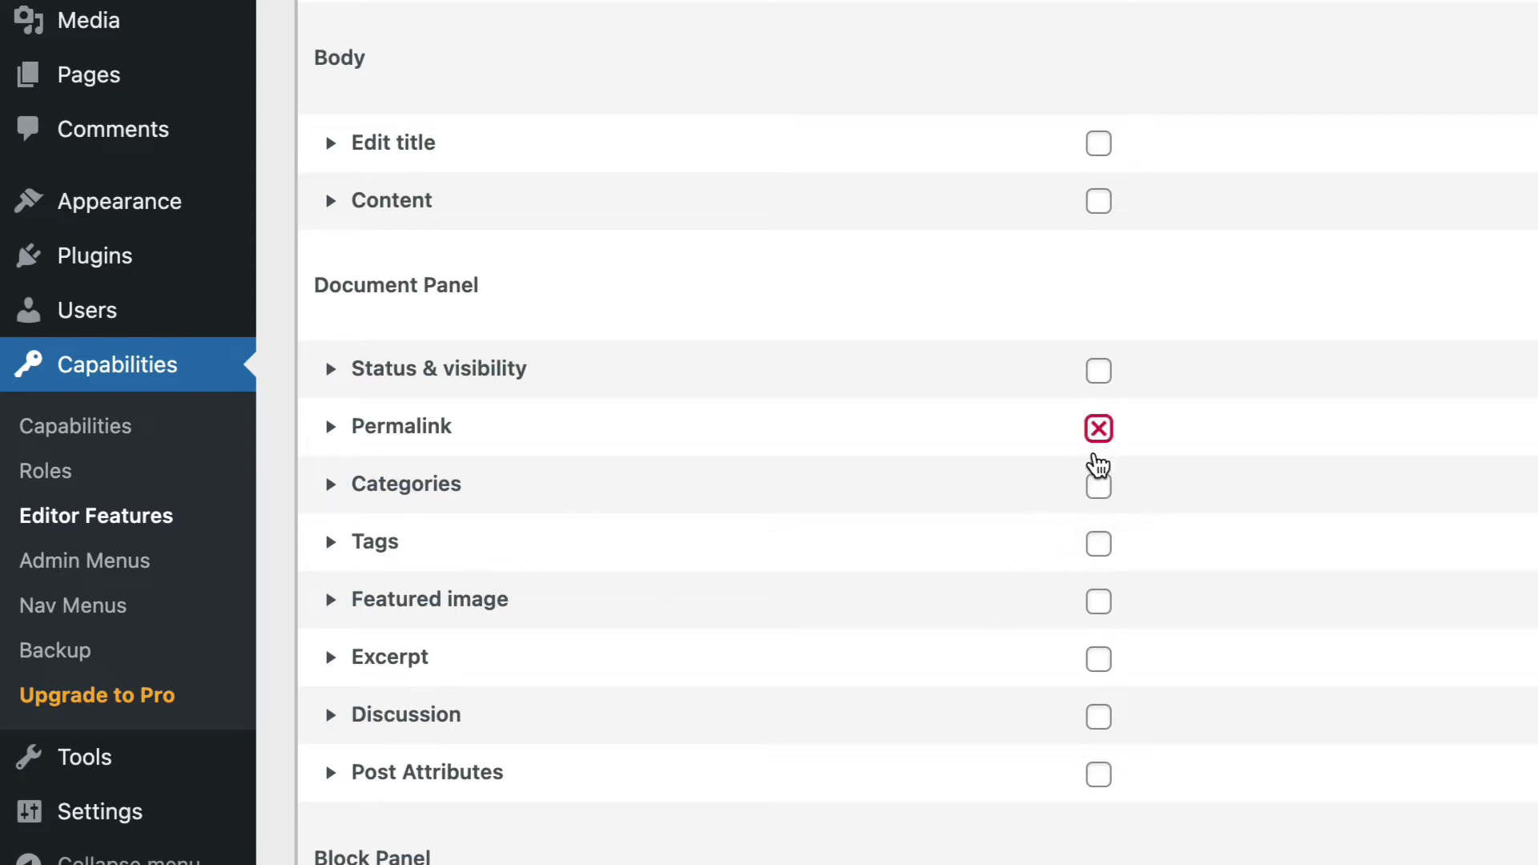
left_click(1097, 497)
left_click(1096, 554)
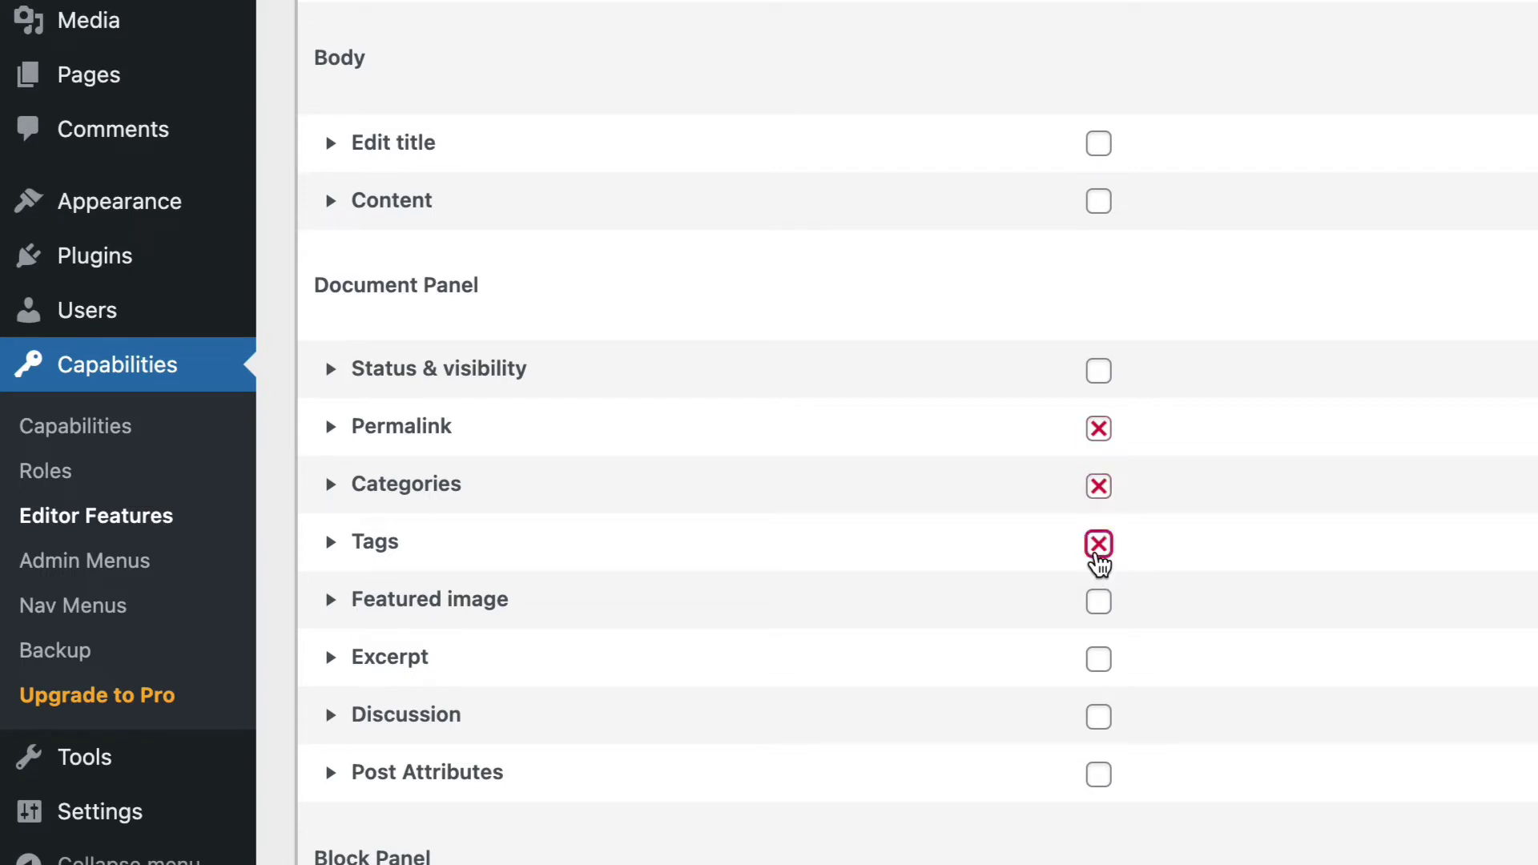
left_click(1097, 606)
left_click(1099, 657)
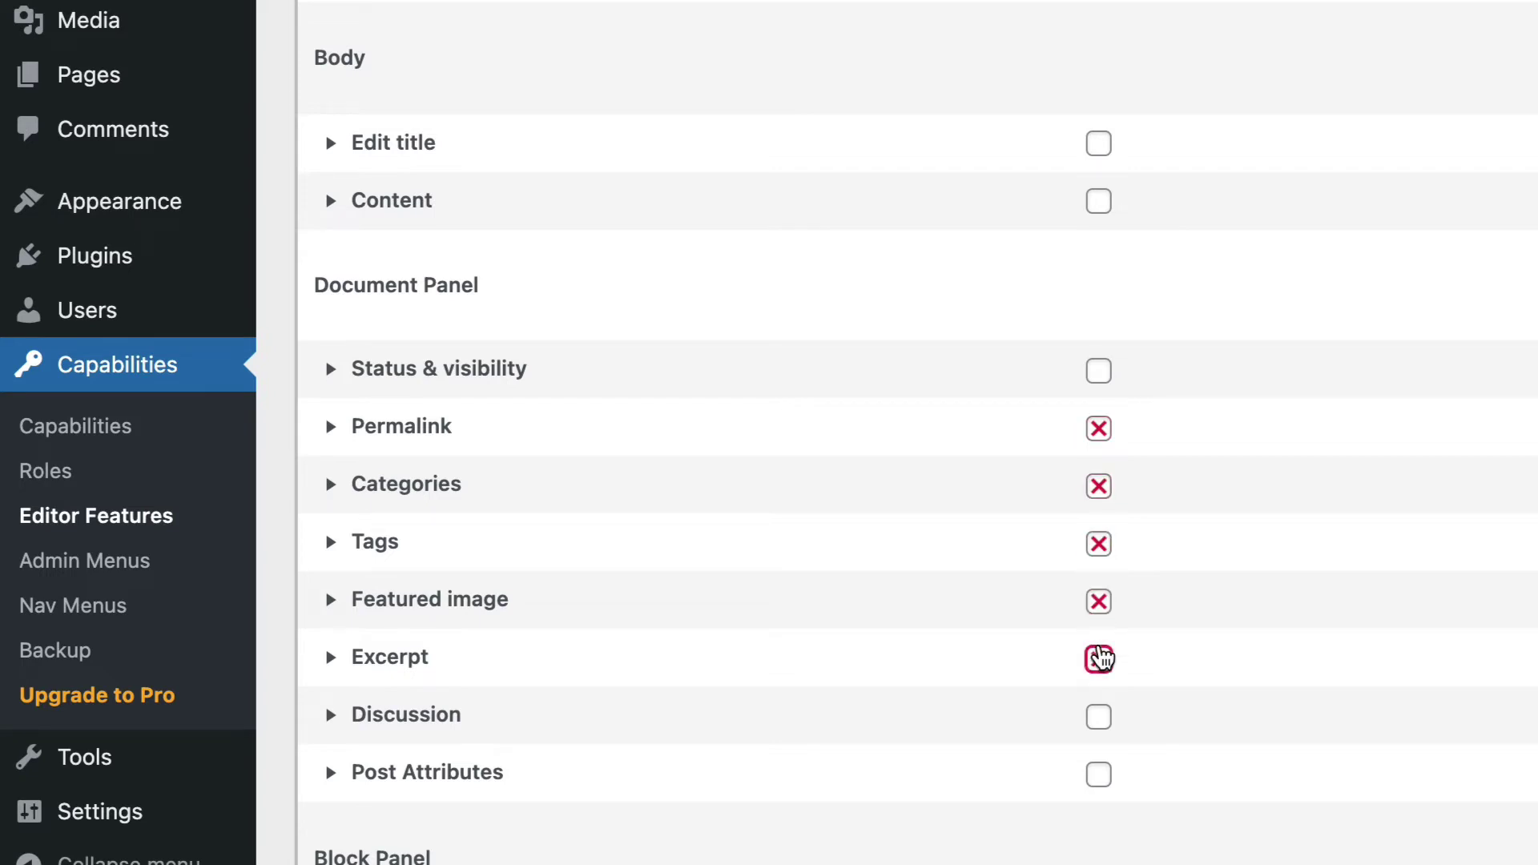
left_click(1098, 724)
left_click(1098, 781)
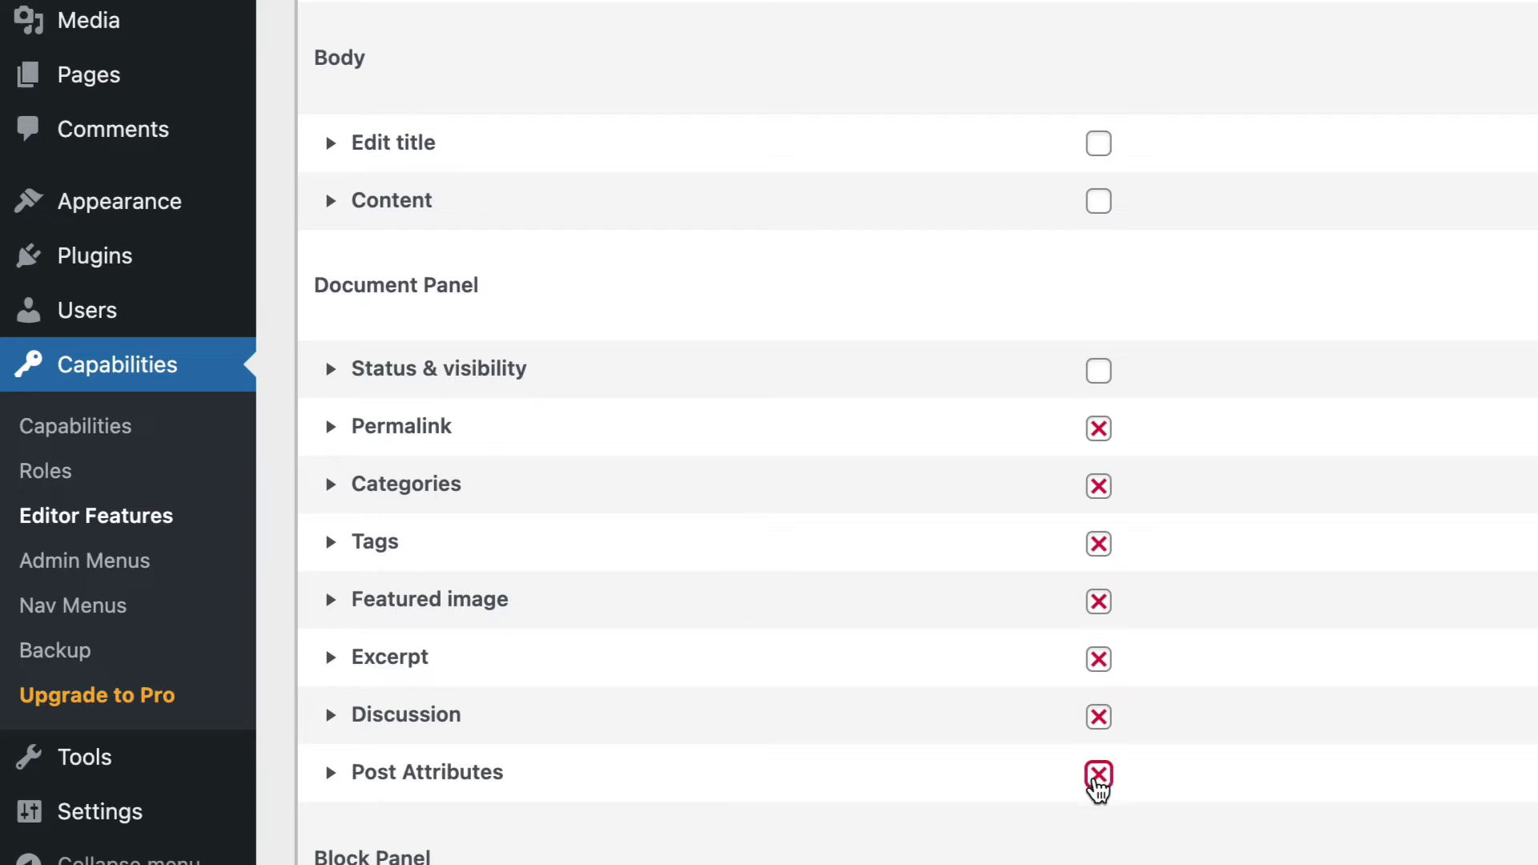
scroll(969, 859, "down", 2)
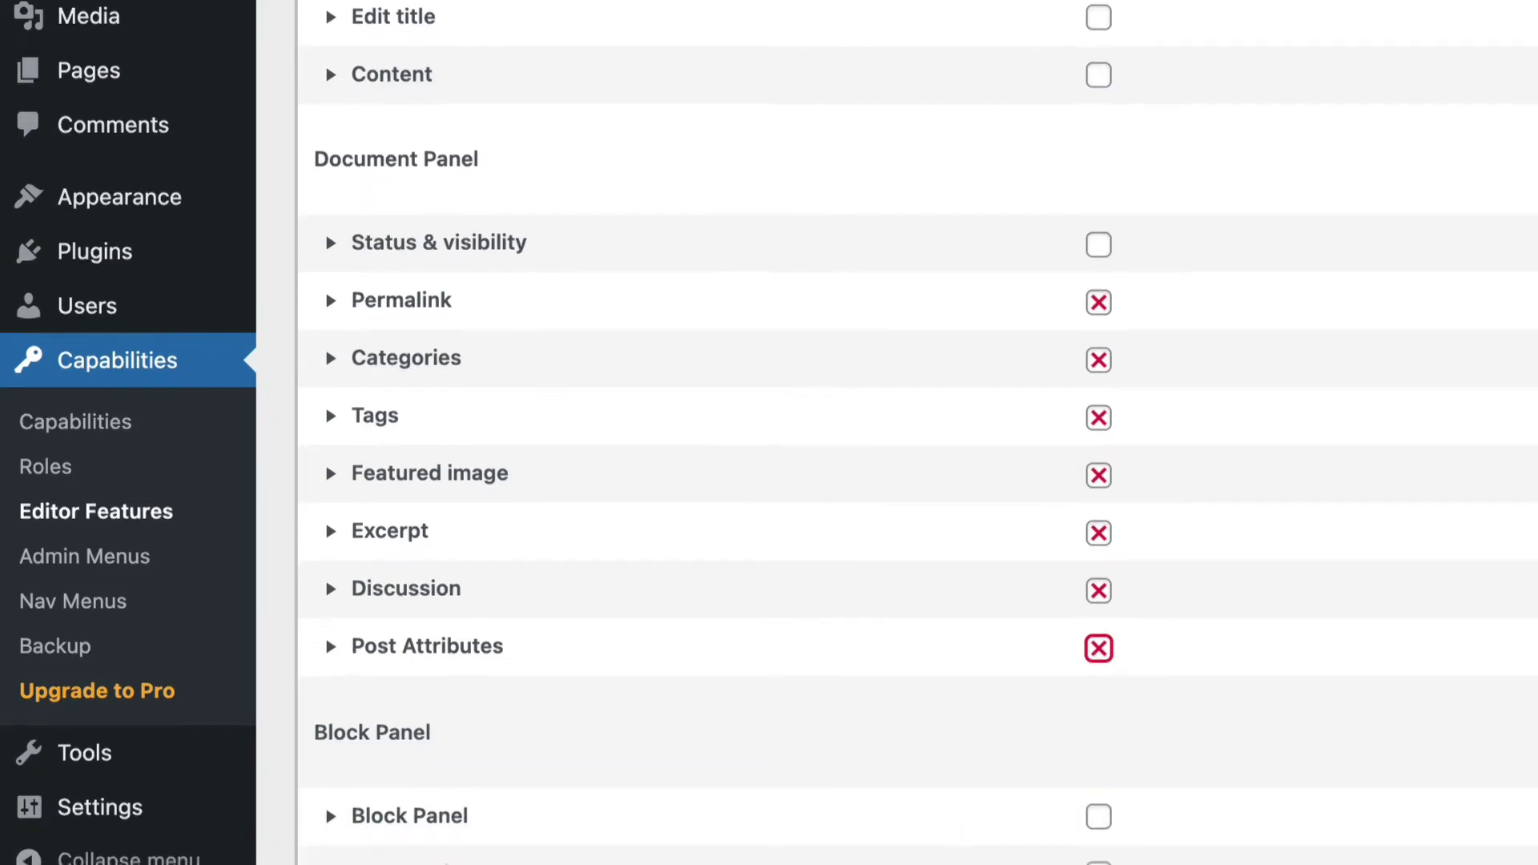
scroll(370, 843, "down", 5)
left_click(370, 834)
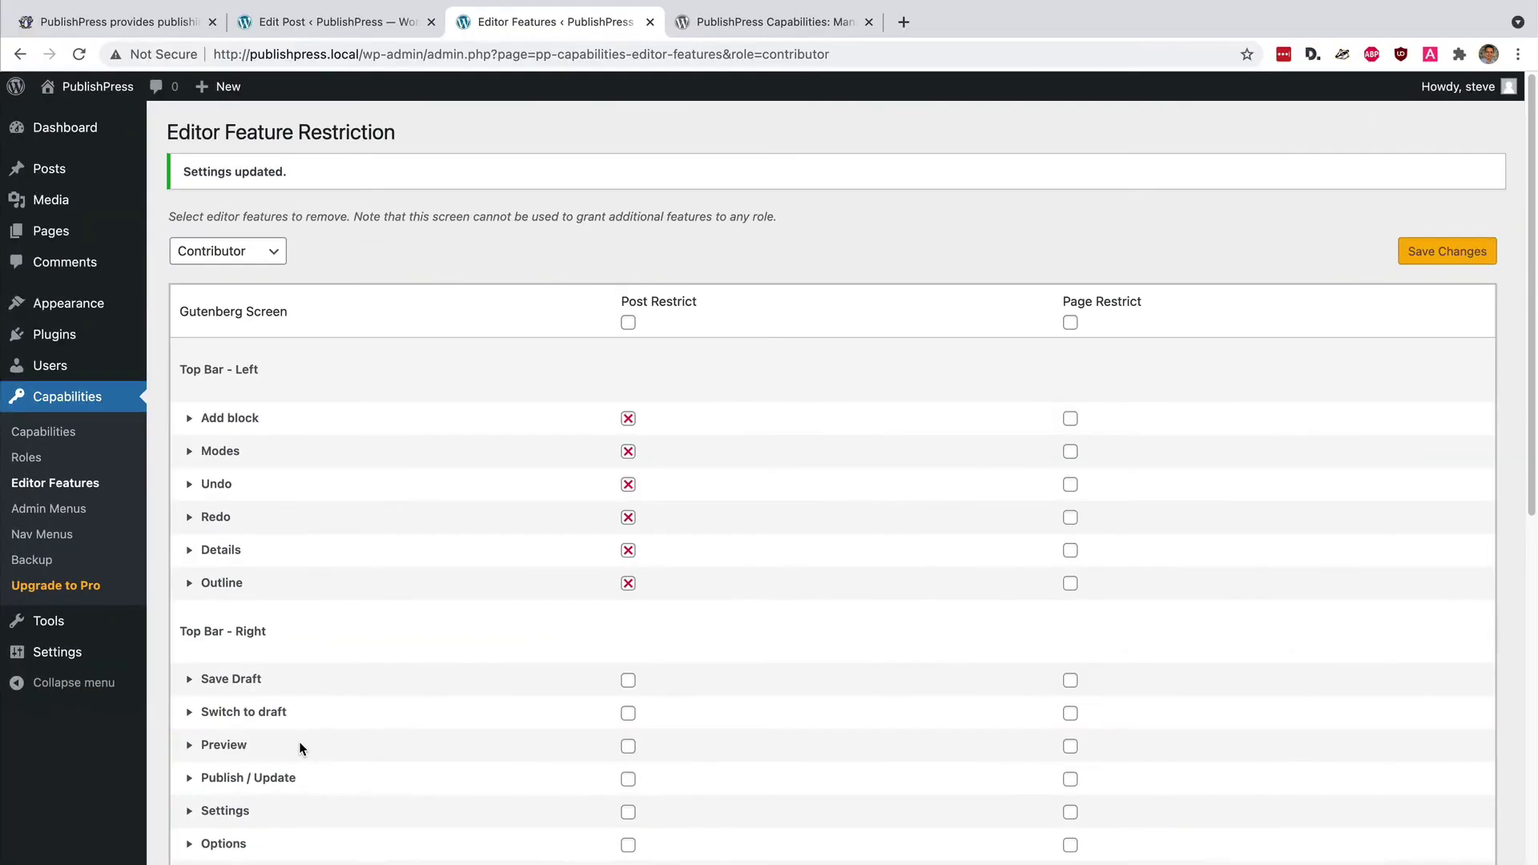
scroll(479, 585, "down", 1)
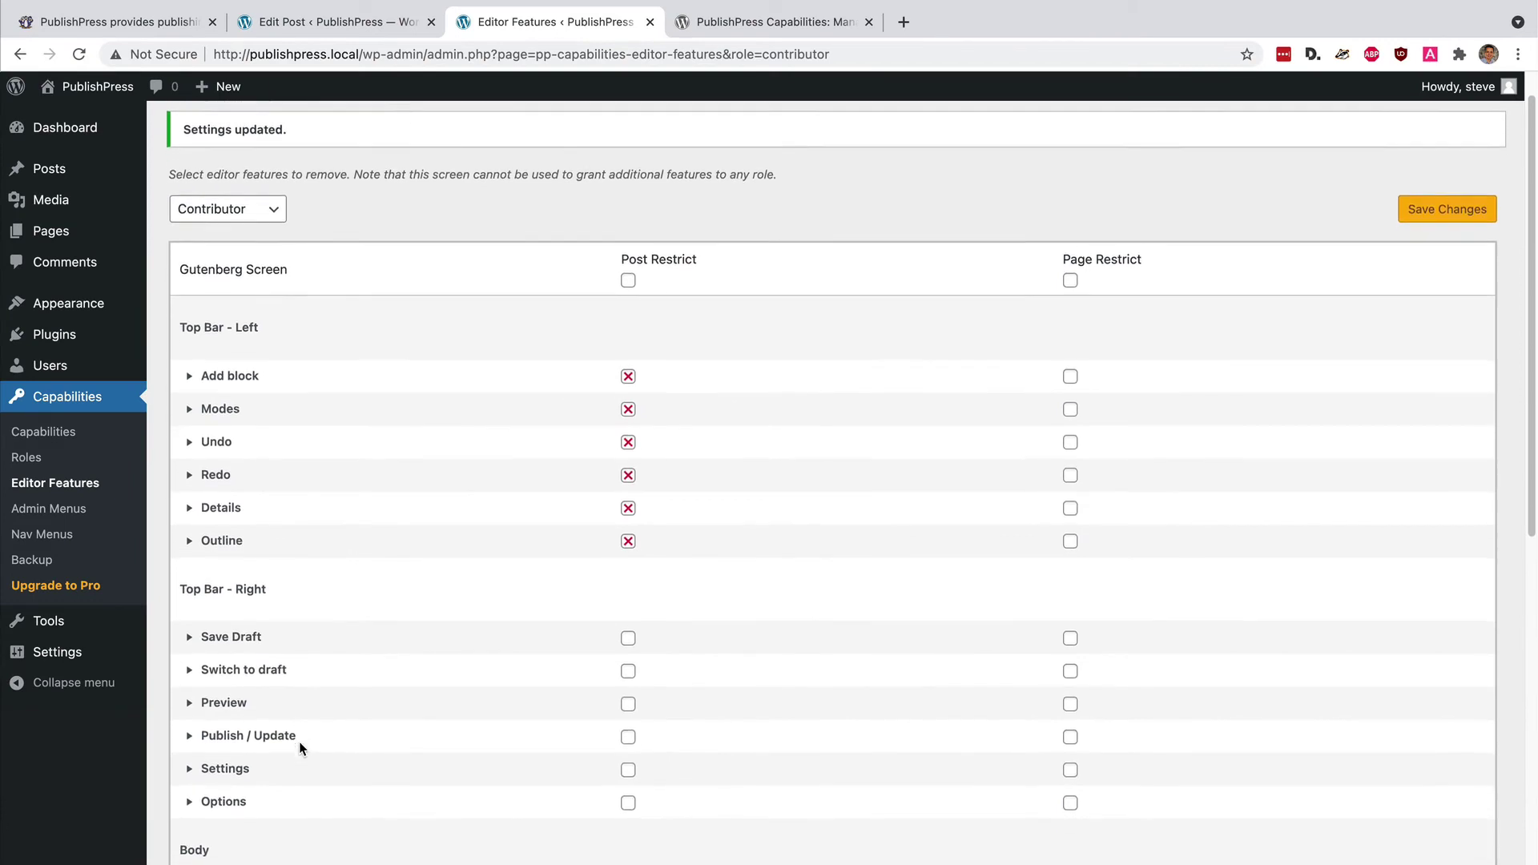
Switch to the contributor account and start a new post
left_click(50, 366)
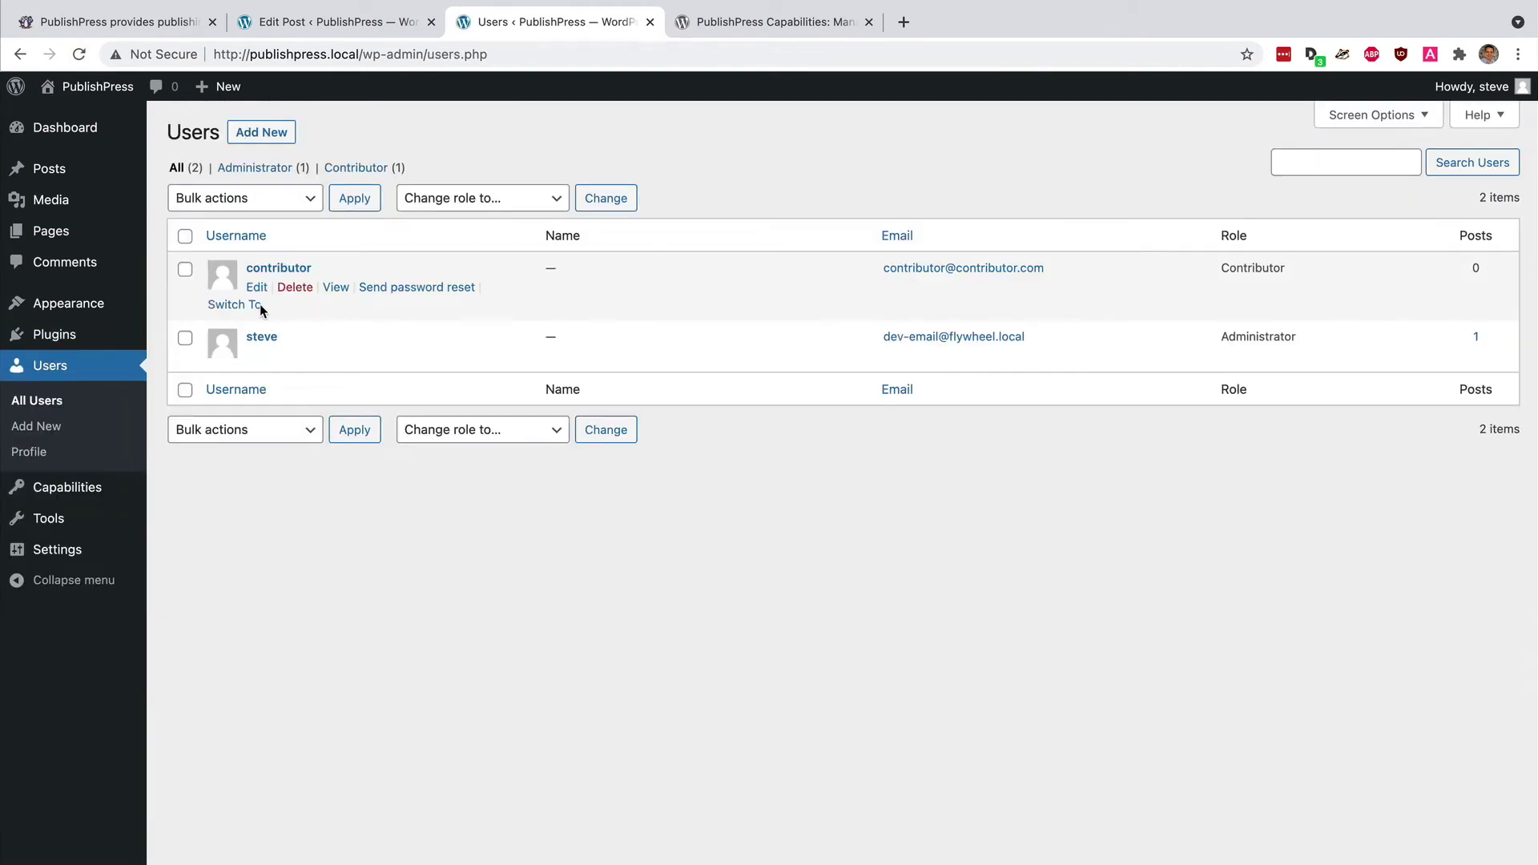
left_click(223, 306)
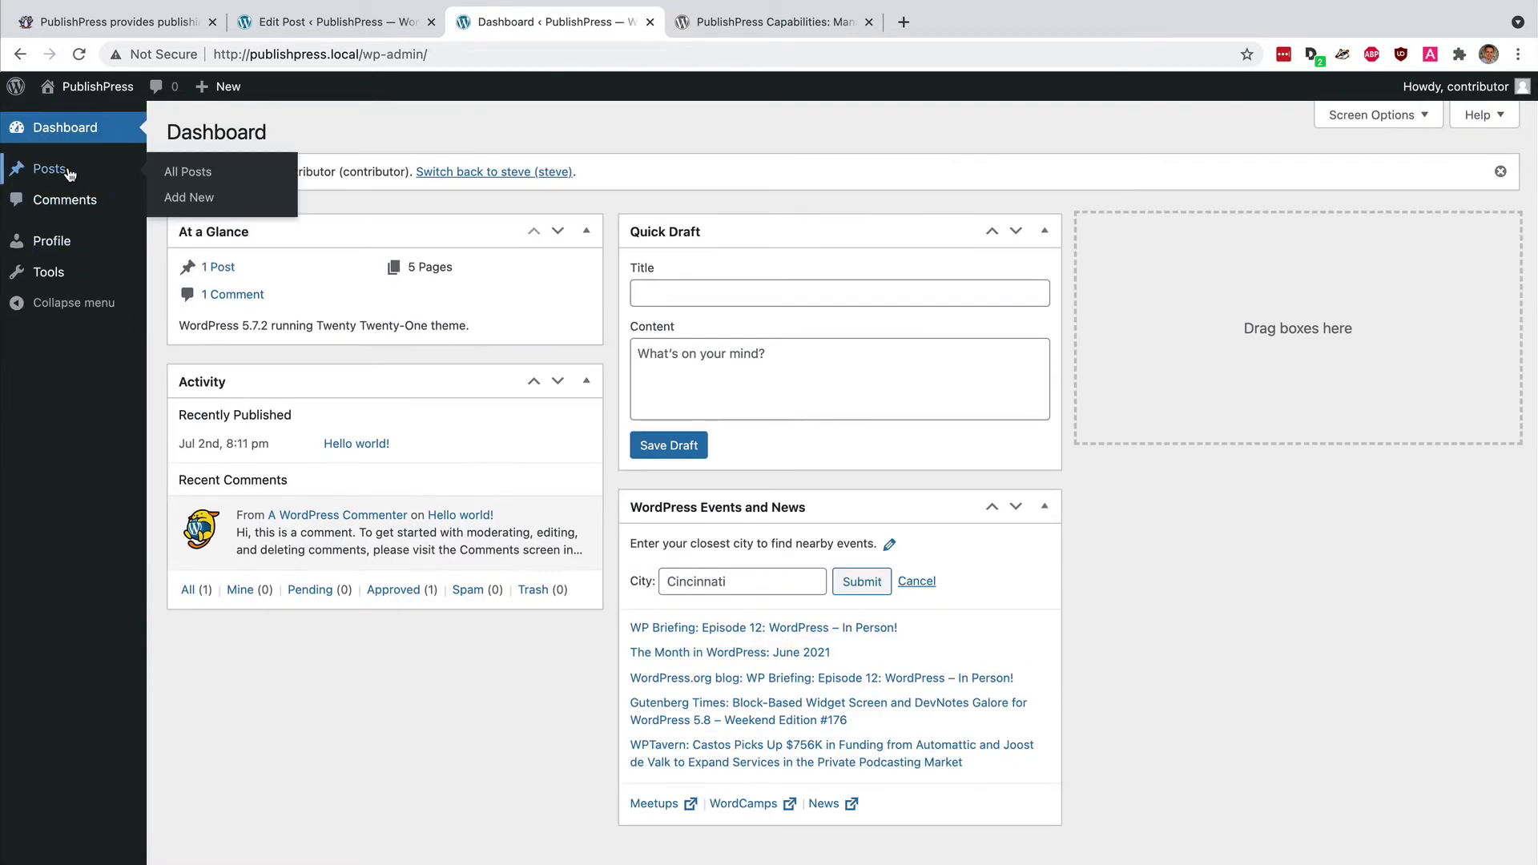
left_click(69, 173)
left_click(246, 139)
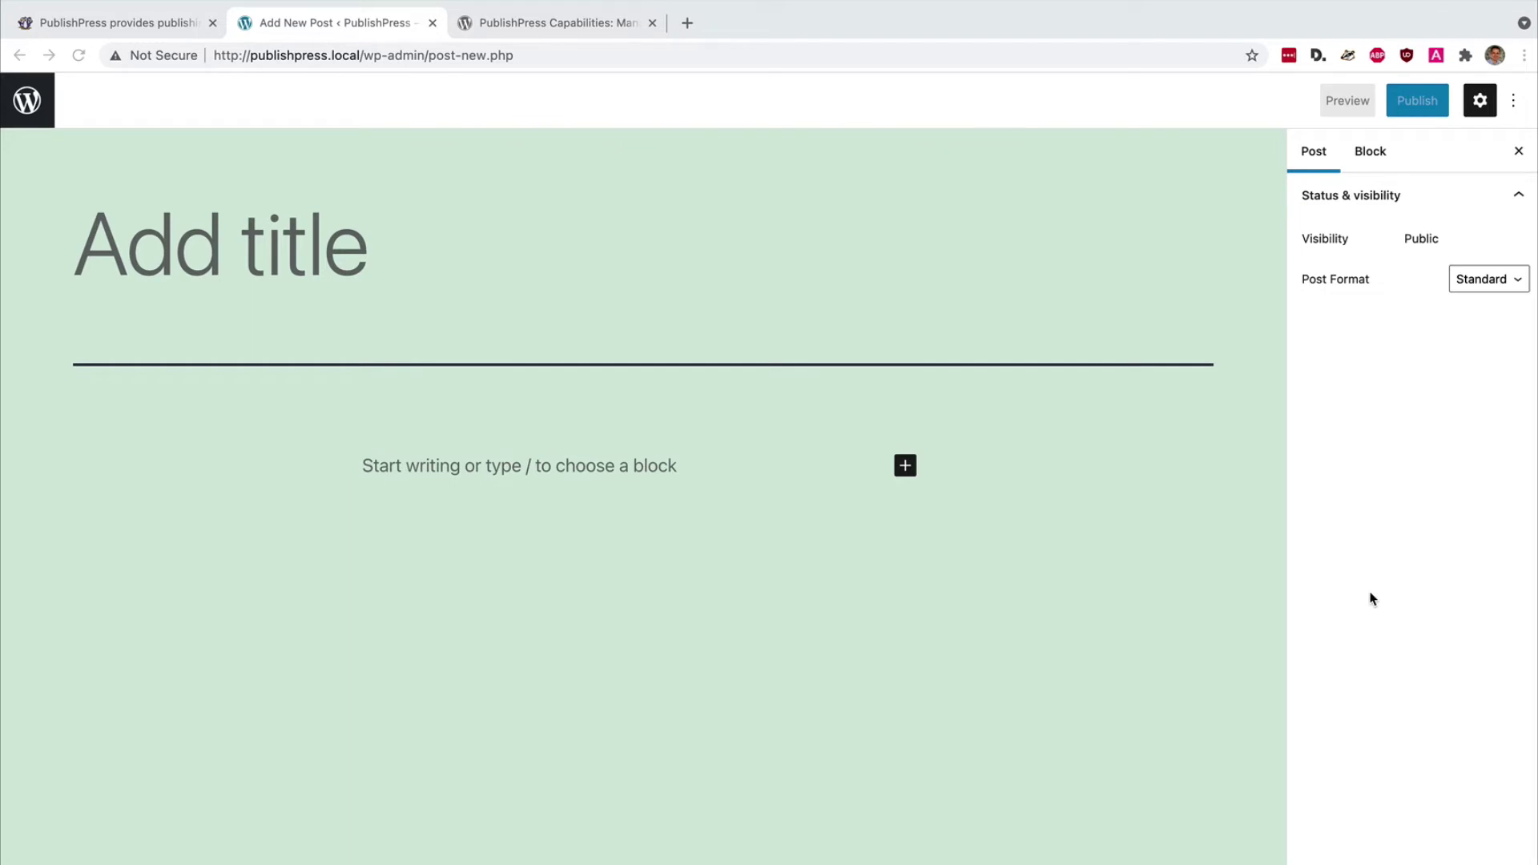
Type 'test' in the paragraph, expand its Color settings, then try leaving the editor
left_click(465, 463)
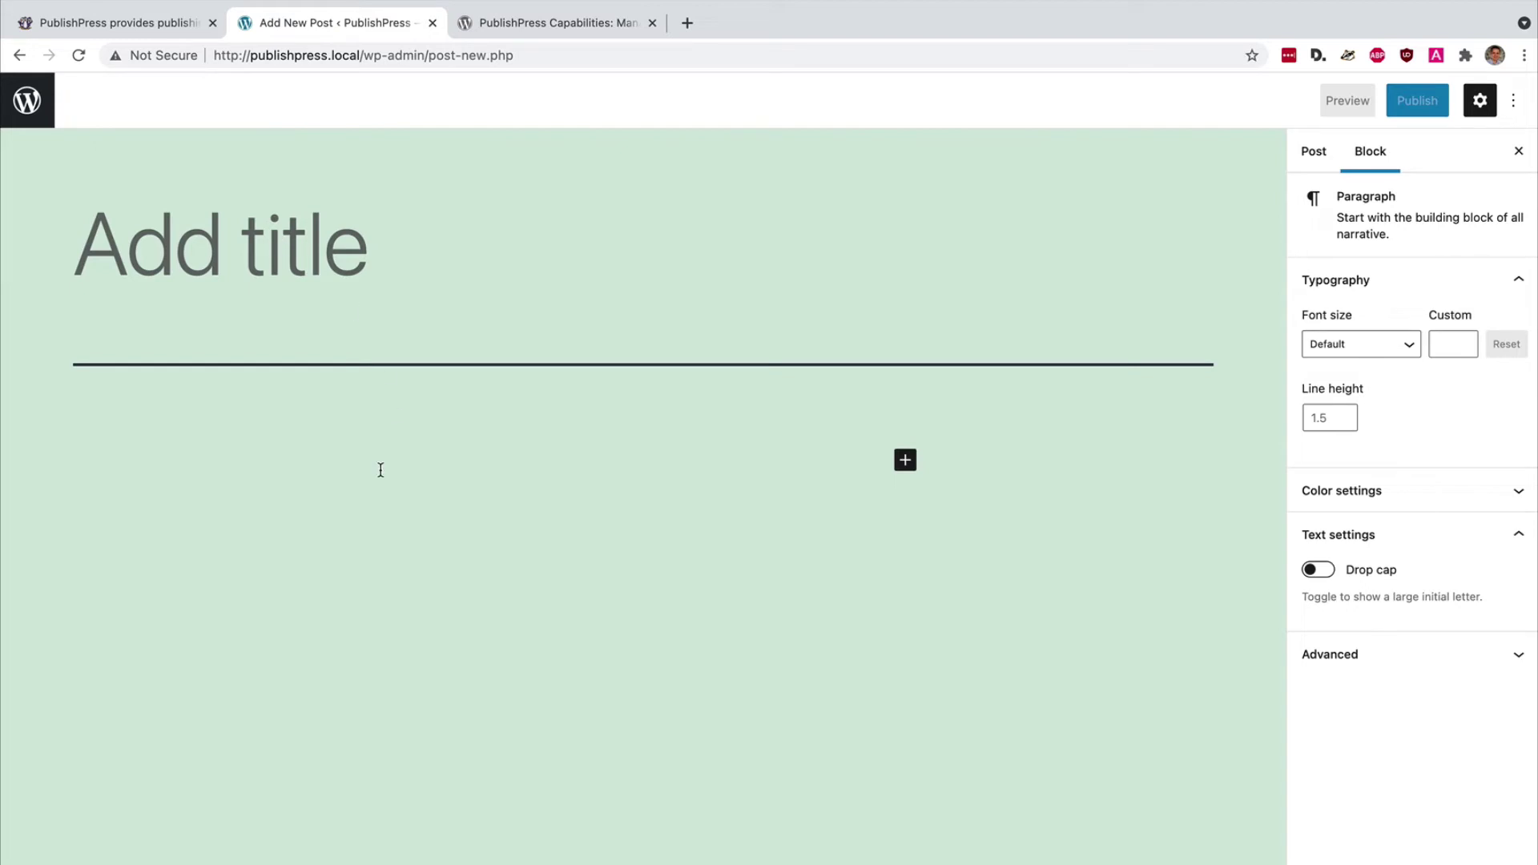
type("tte")
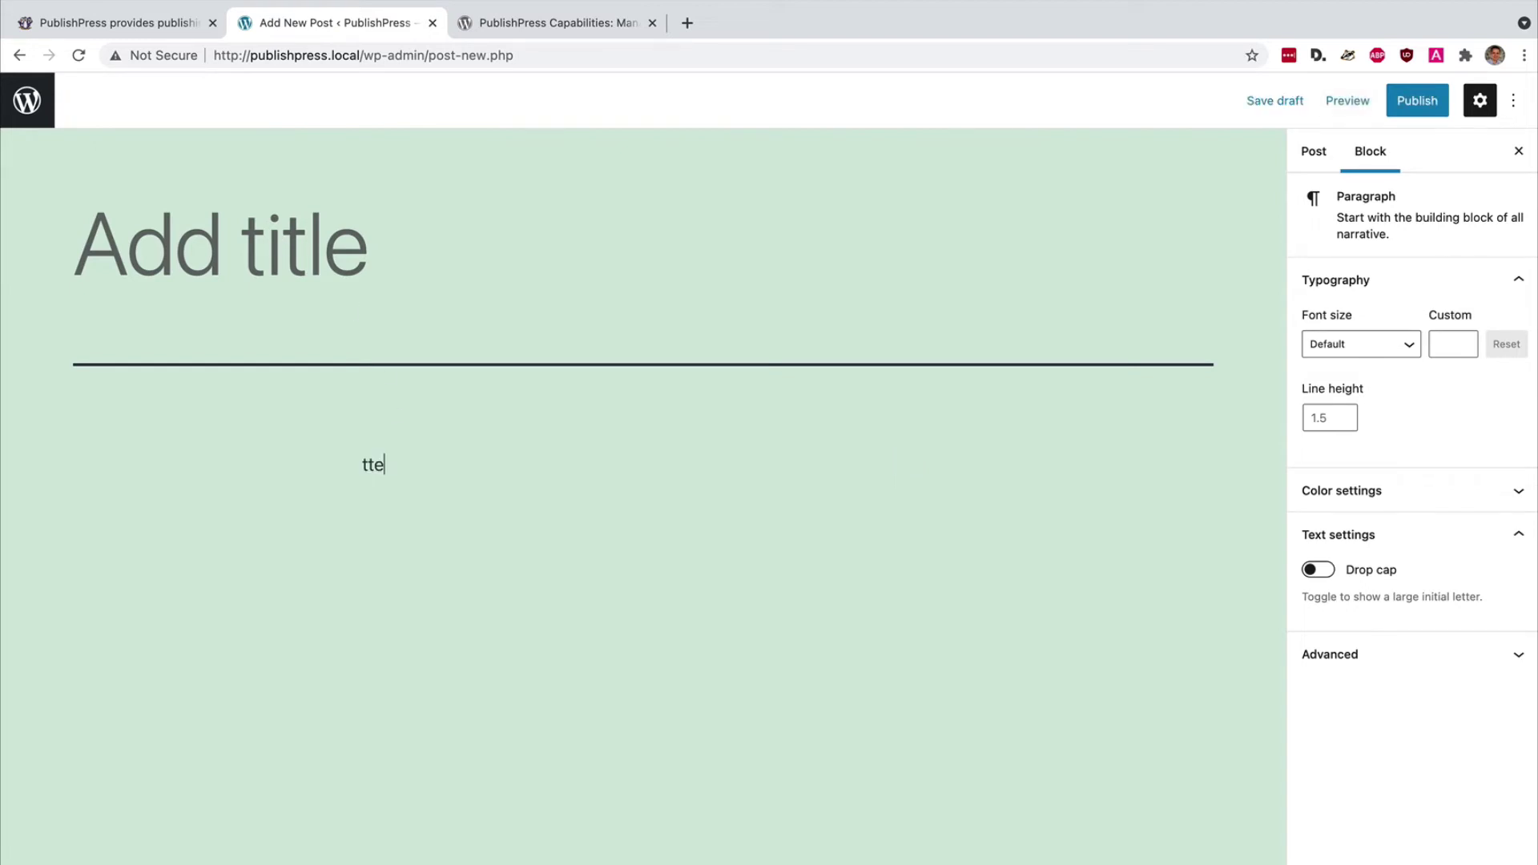
key("BackSpace")
key("BackSpace")
type("est")
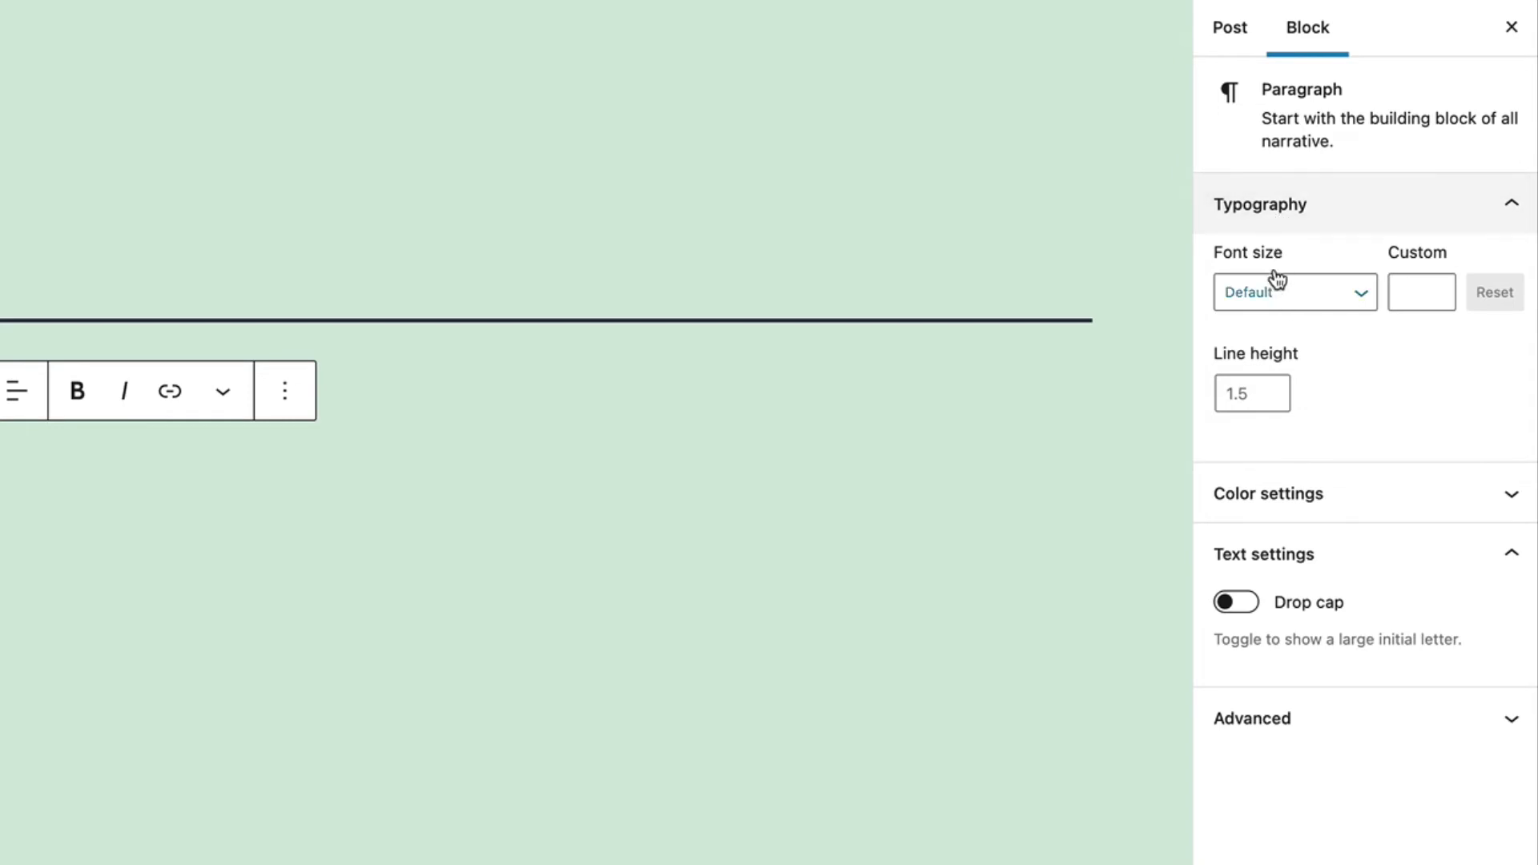
left_click(1276, 498)
scroll(1274, 517, "down", 1)
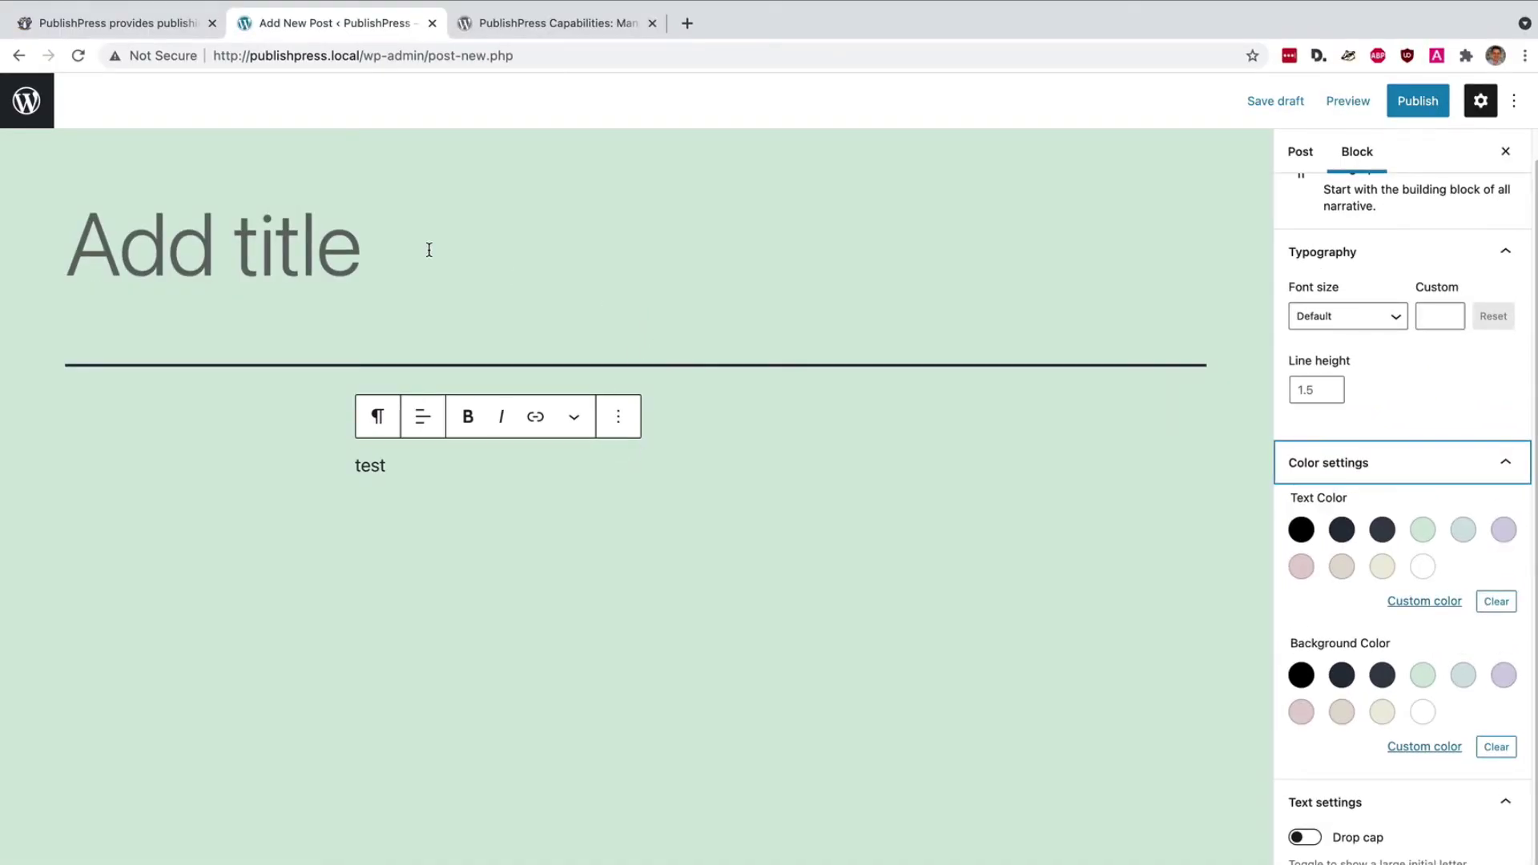
left_click(22, 117)
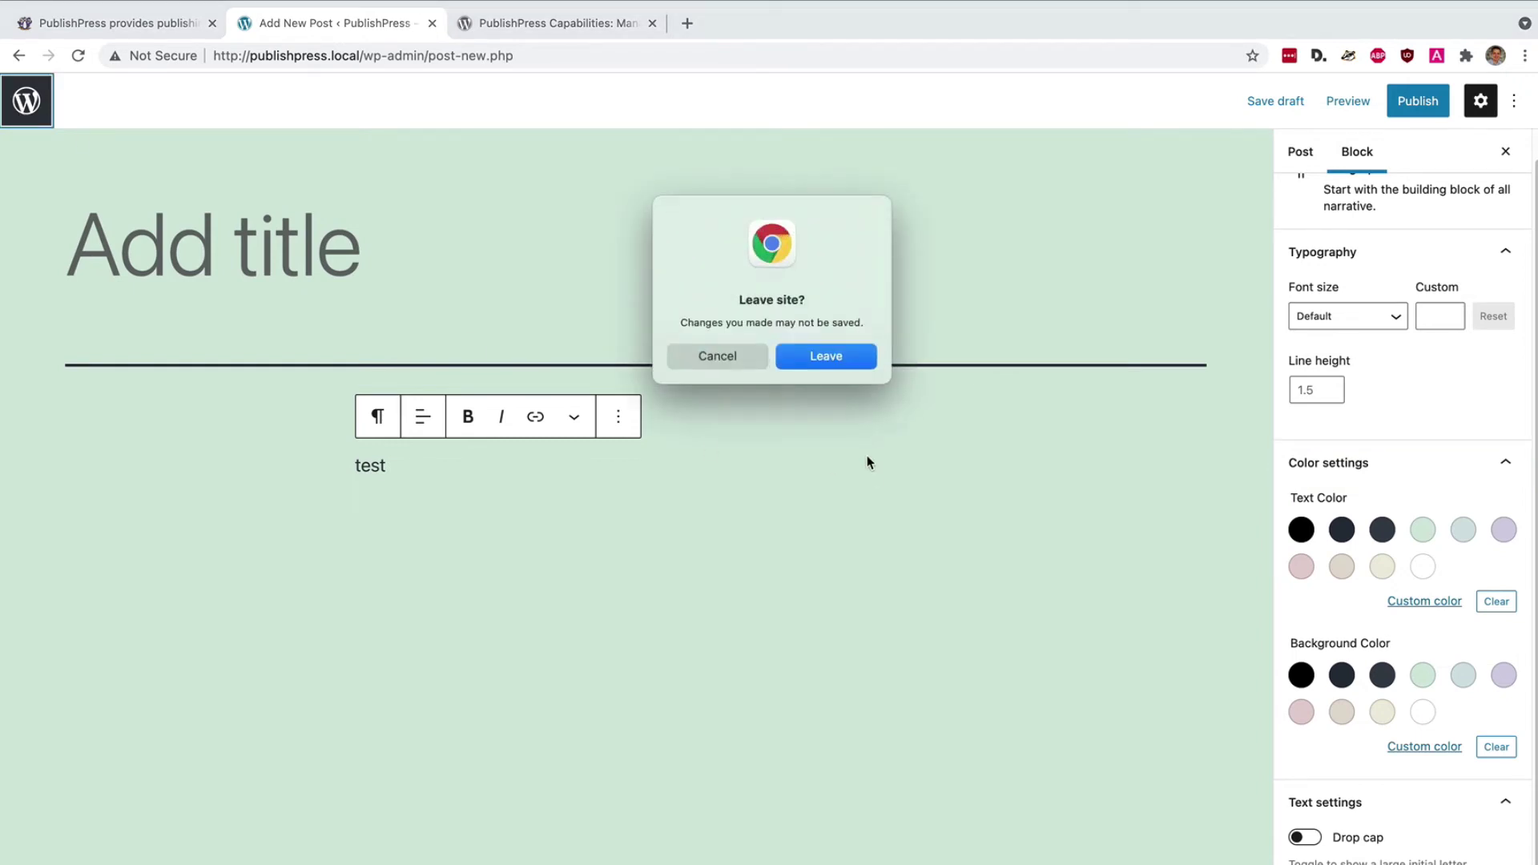
Leave without saving, switch back to admin, and show the Contributor's Editor Features restrictions
left_click(825, 356)
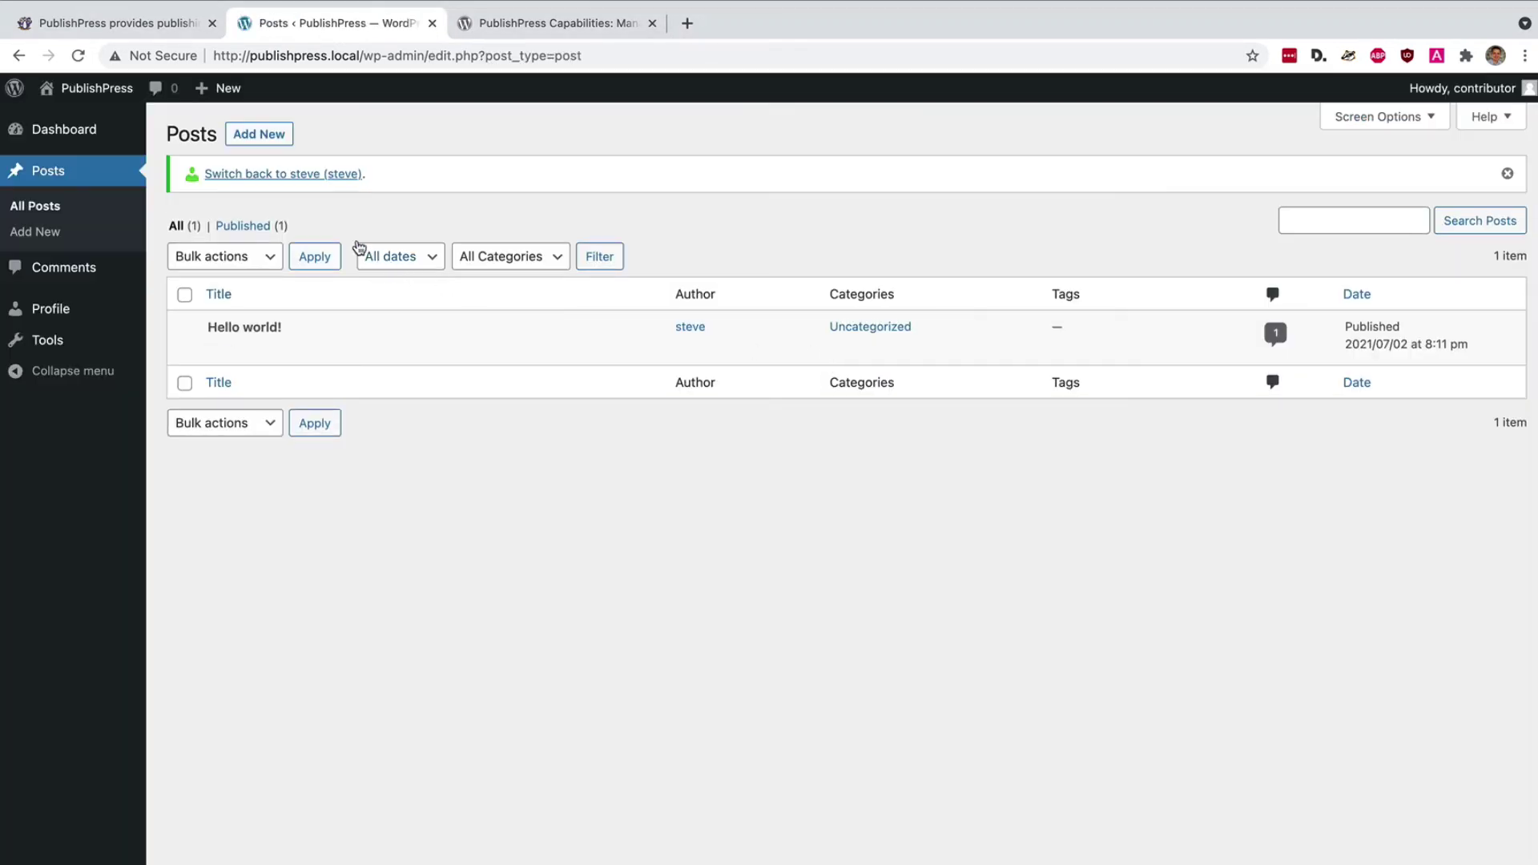
left_click(324, 176)
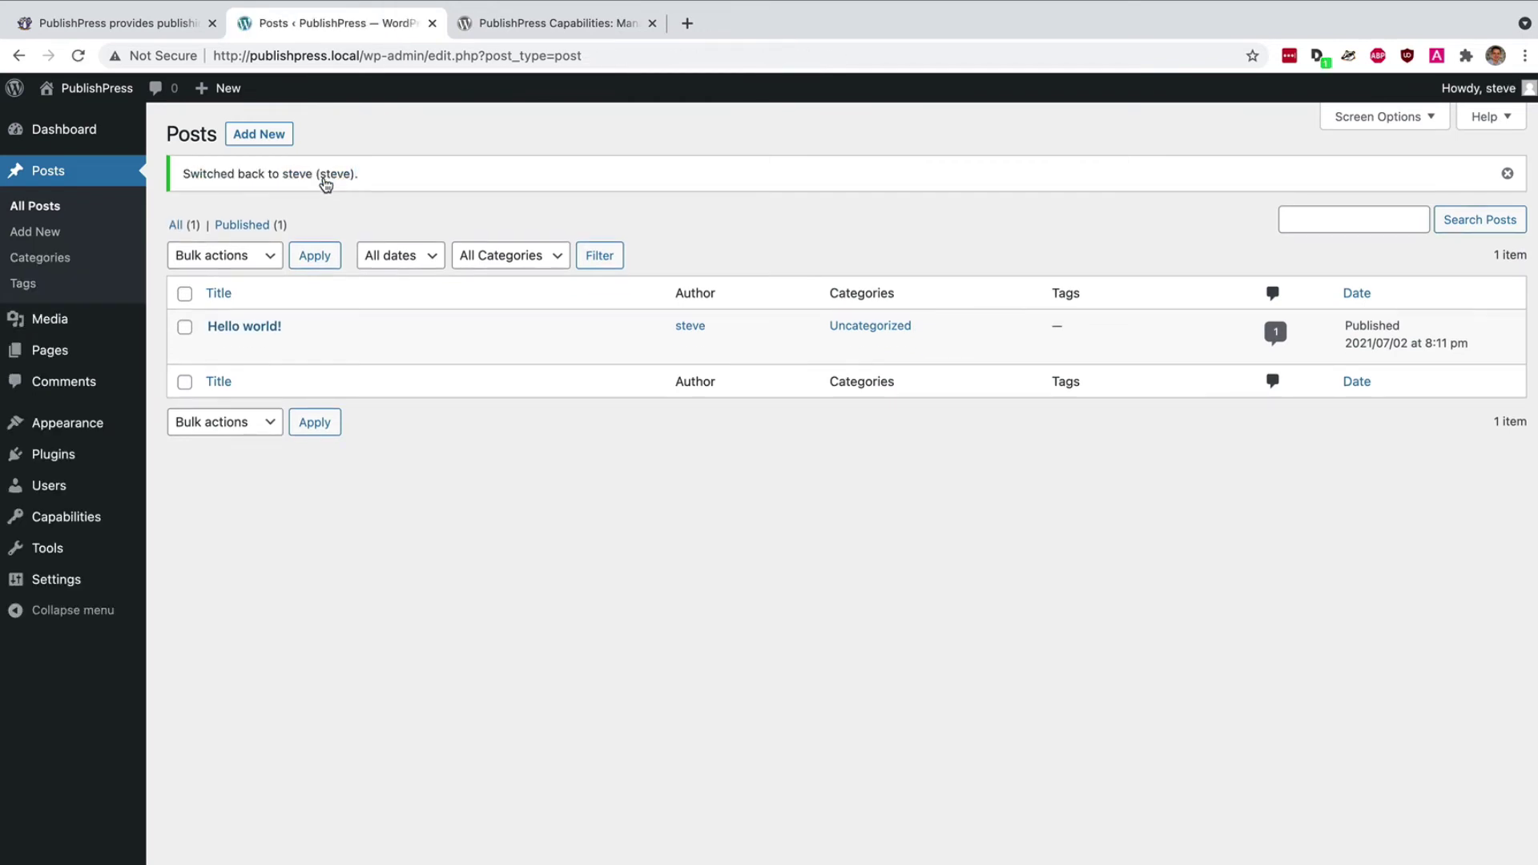
mouse_move(78, 517)
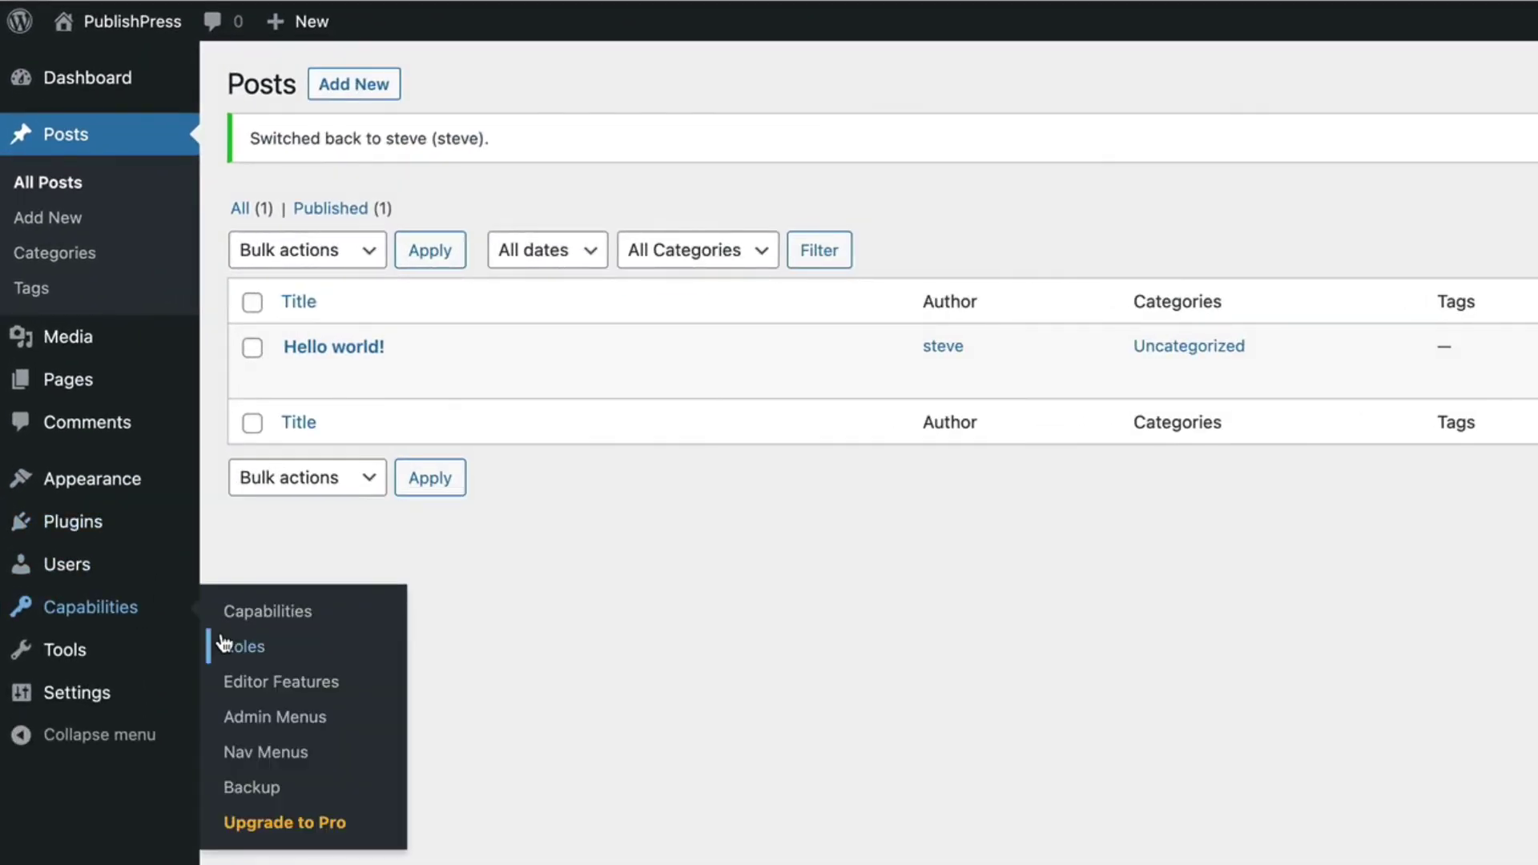
left_click(258, 687)
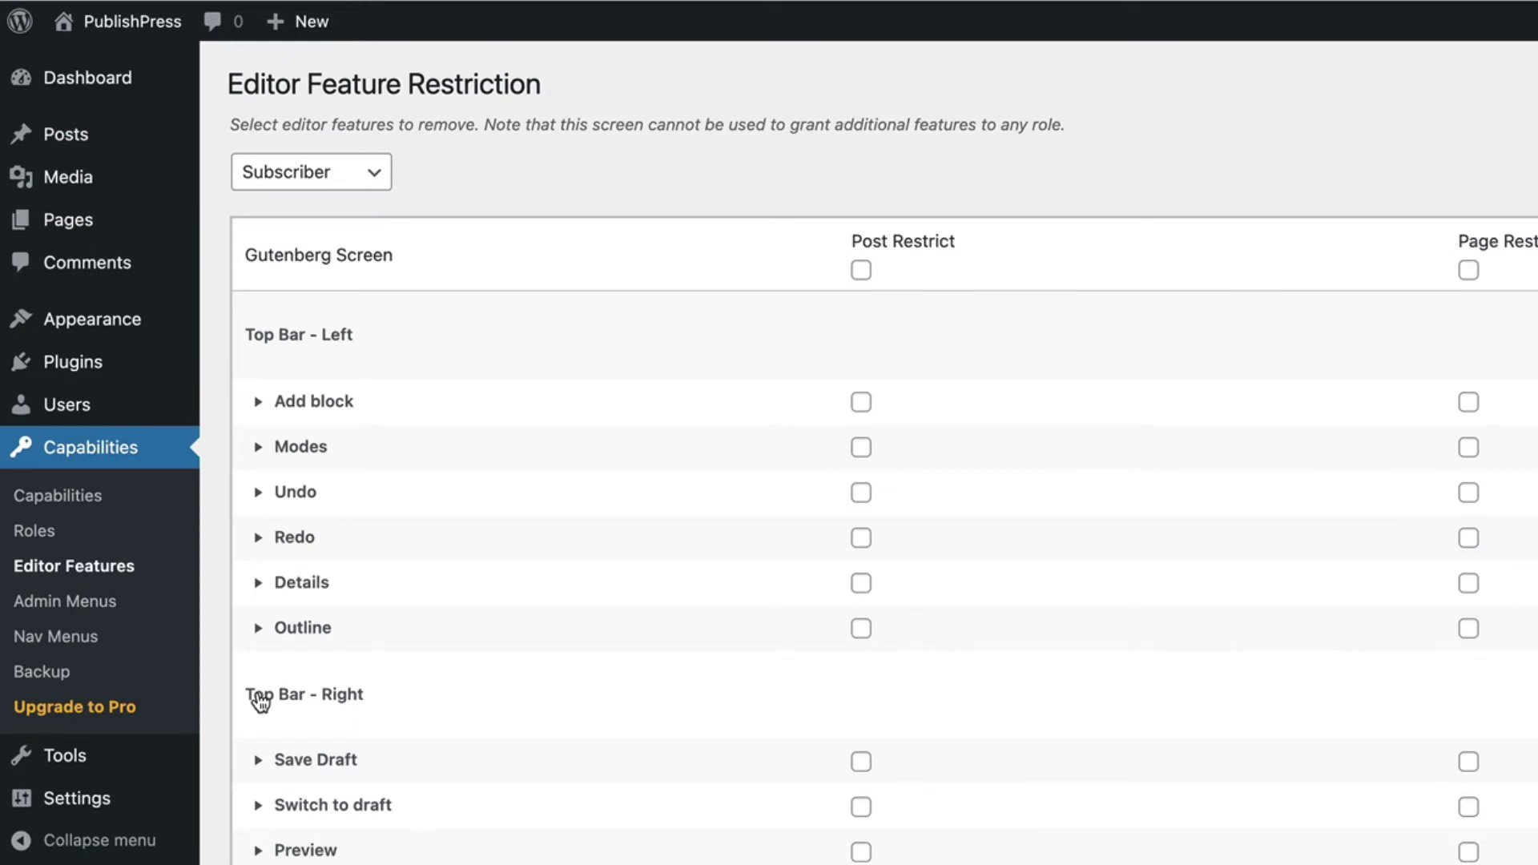
left_click(302, 176)
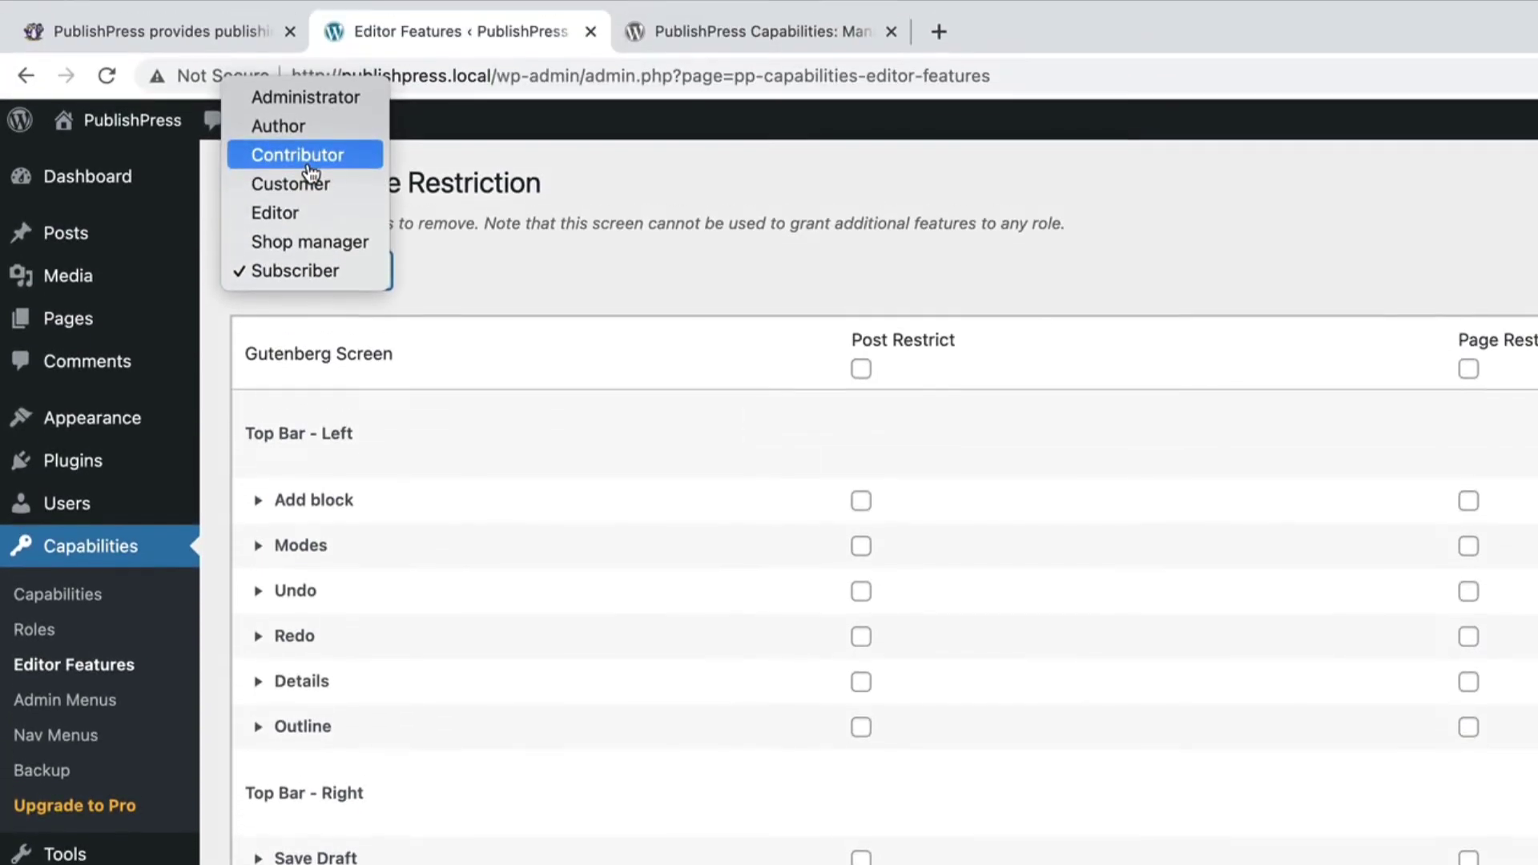
left_click(309, 164)
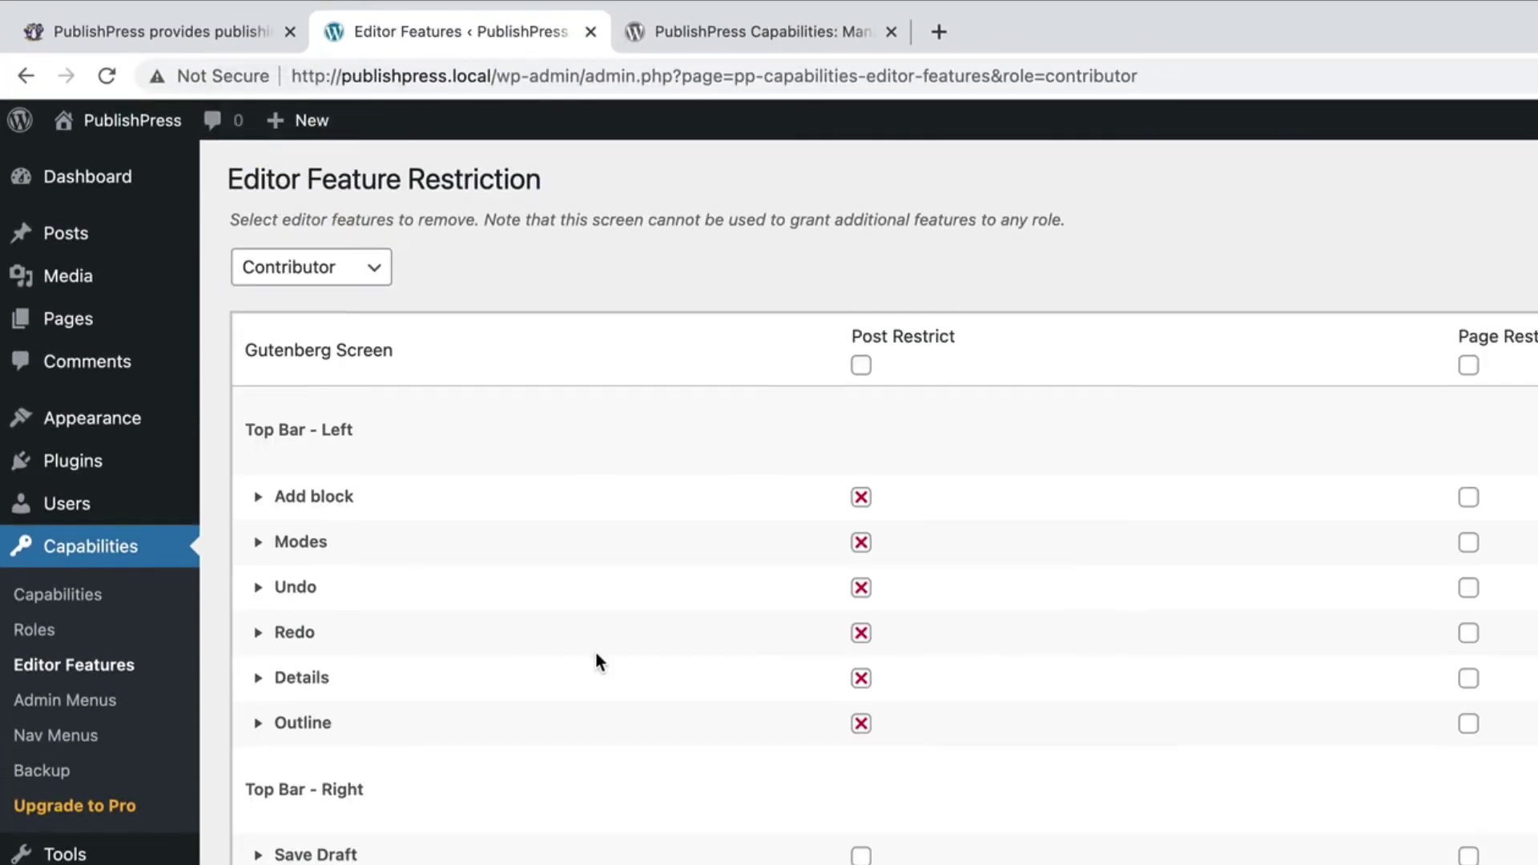
Post-restrict Edit title, Block Panel, Paragraph, Typography, Color settings and Text settings, then save
scroll(597, 658, "down", 8)
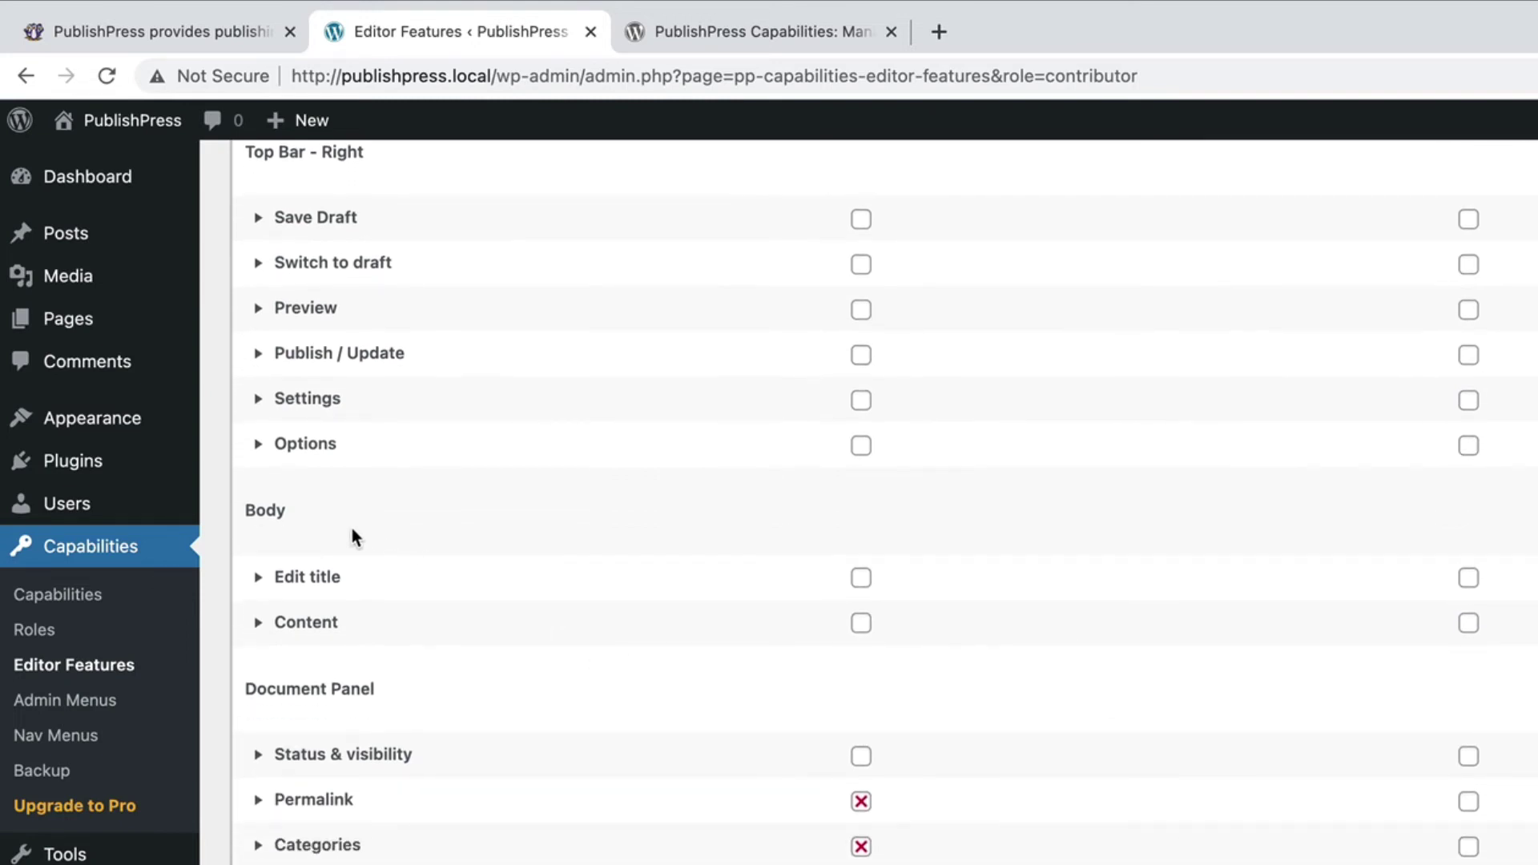
left_click(861, 578)
scroll(858, 584, "down", 6)
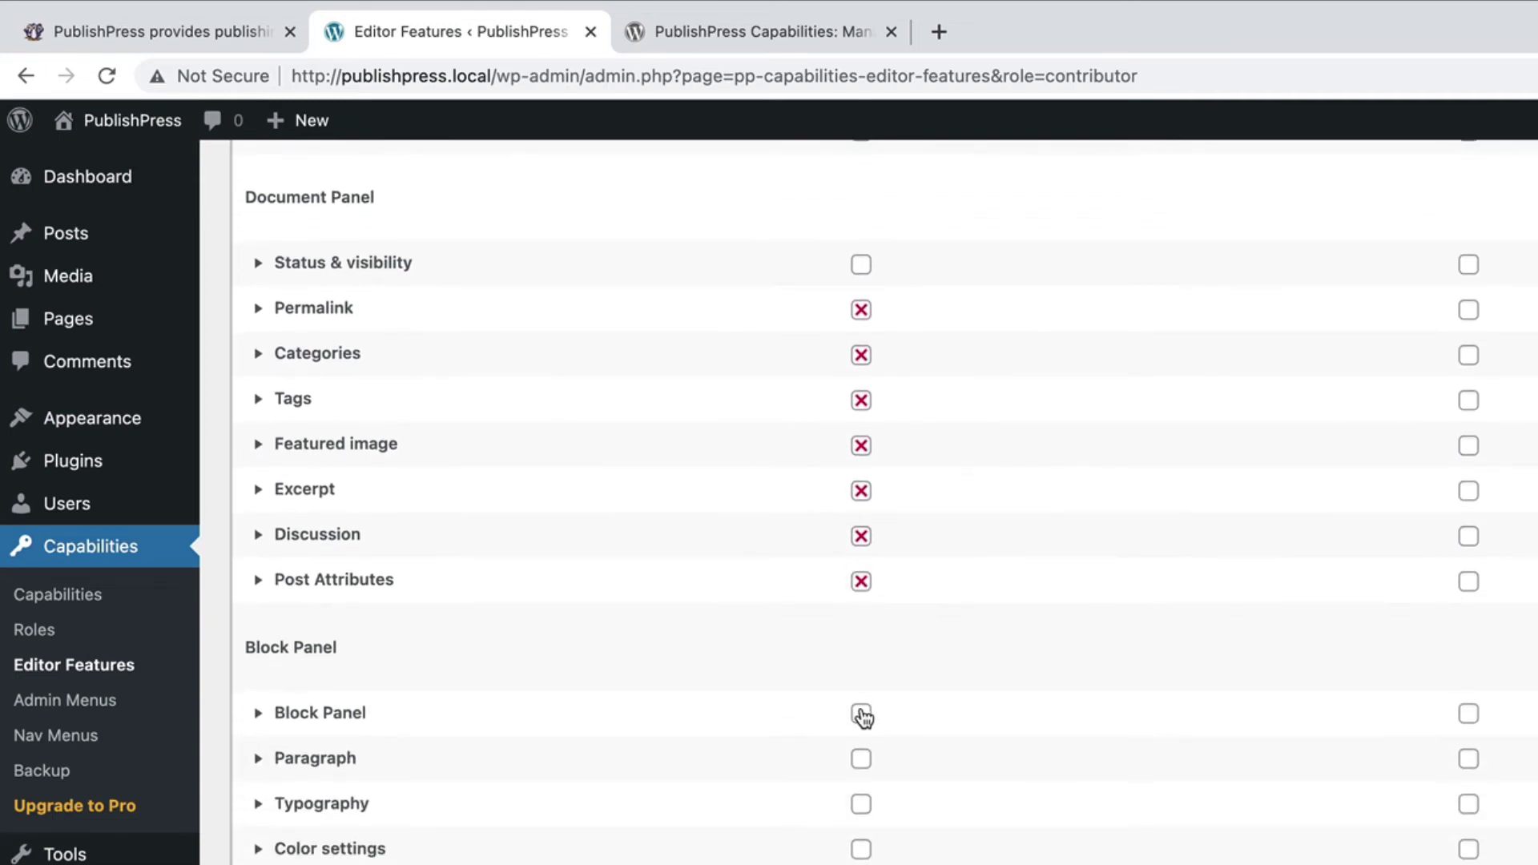
left_click(862, 714)
left_click(862, 759)
left_click(861, 805)
left_click(861, 850)
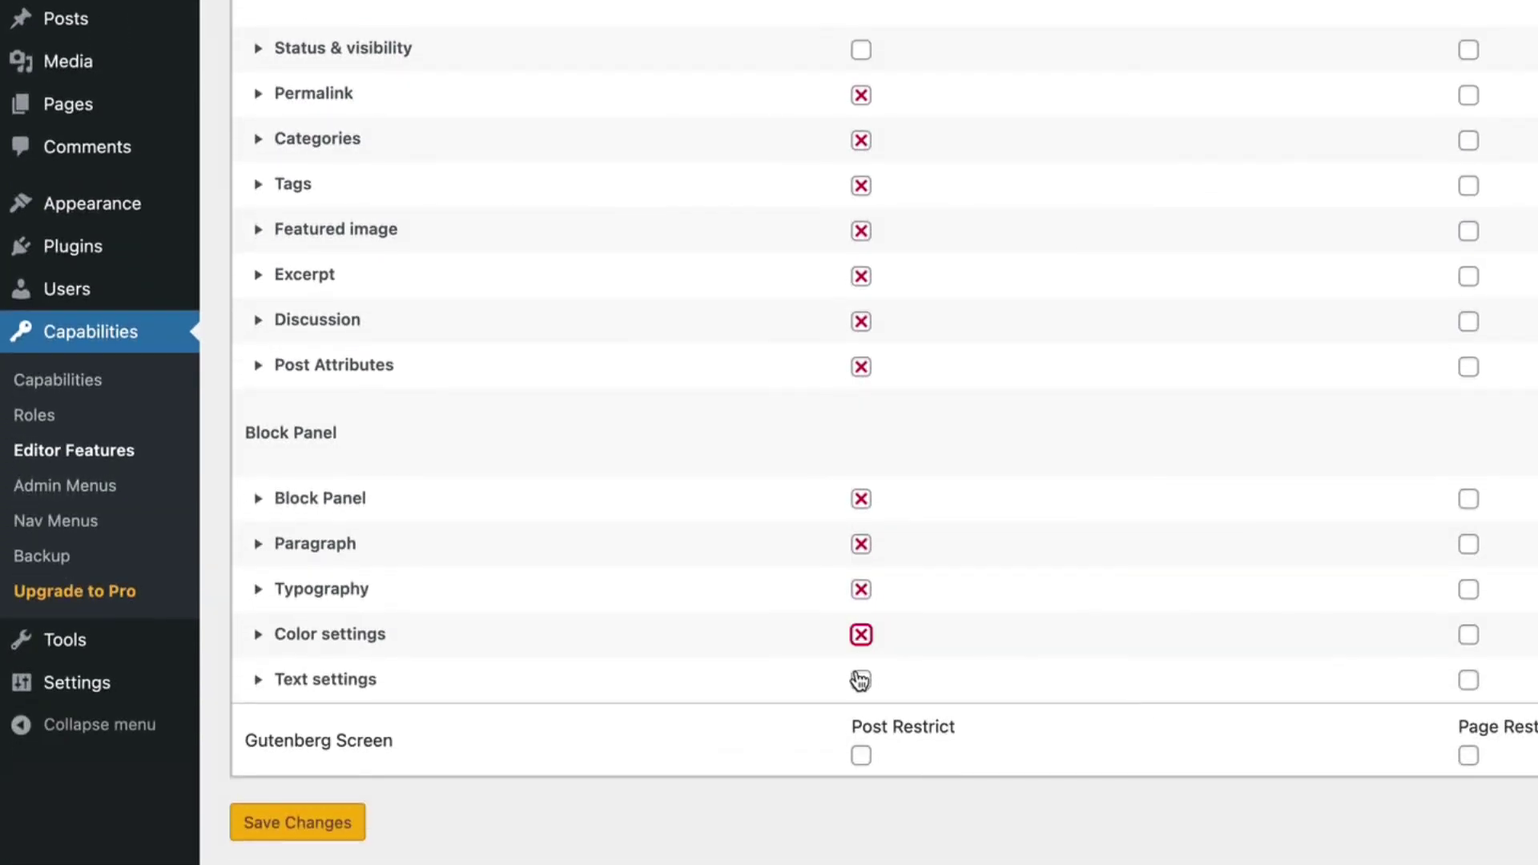
left_click(861, 680)
left_click(300, 823)
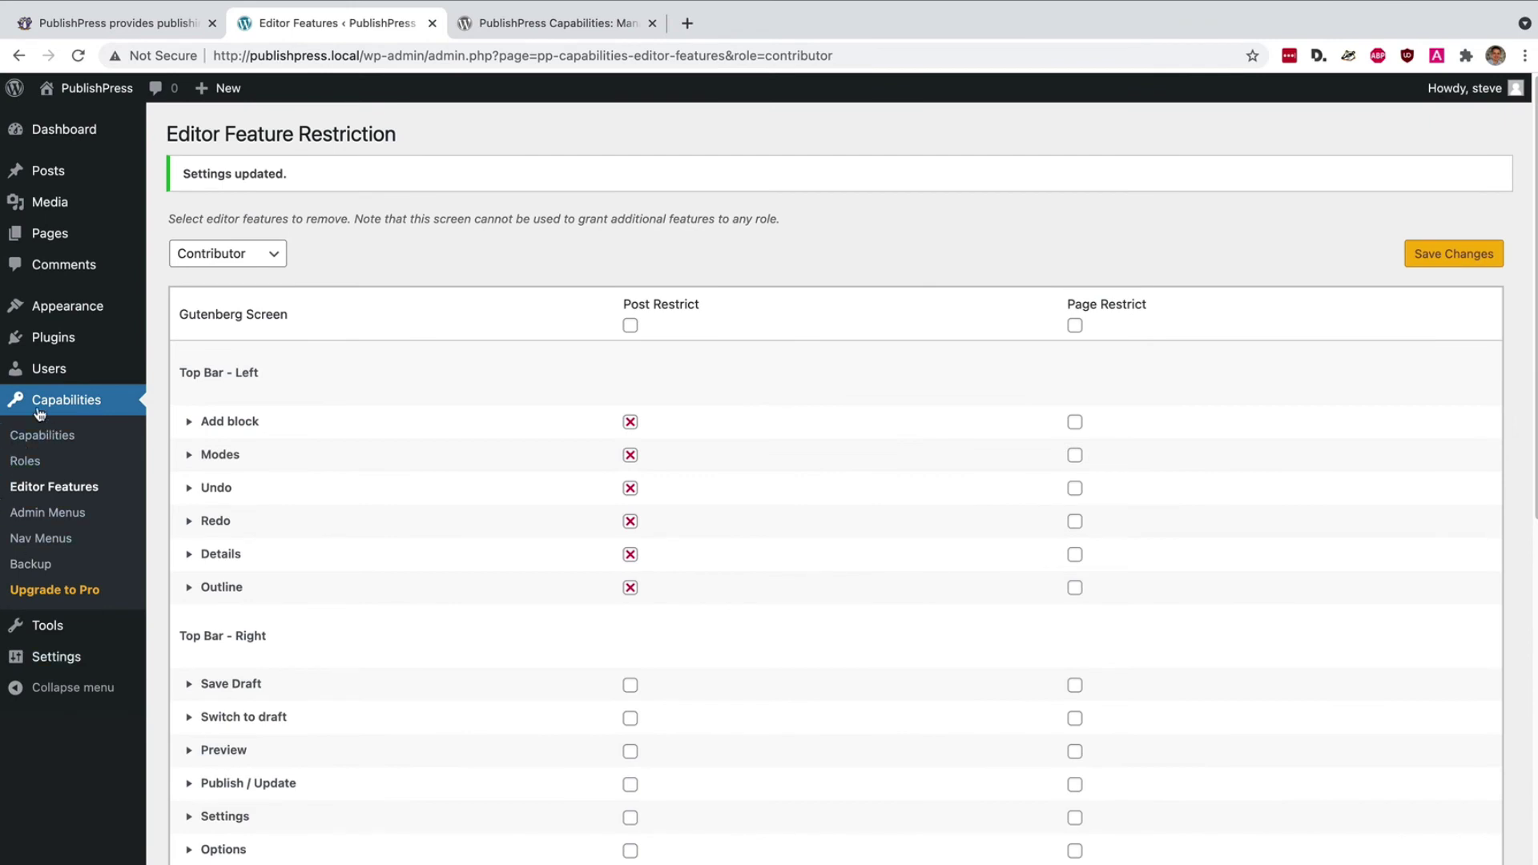
Switch to the contributor account, start a new post and dismiss the backup notice
mouse_move(36, 372)
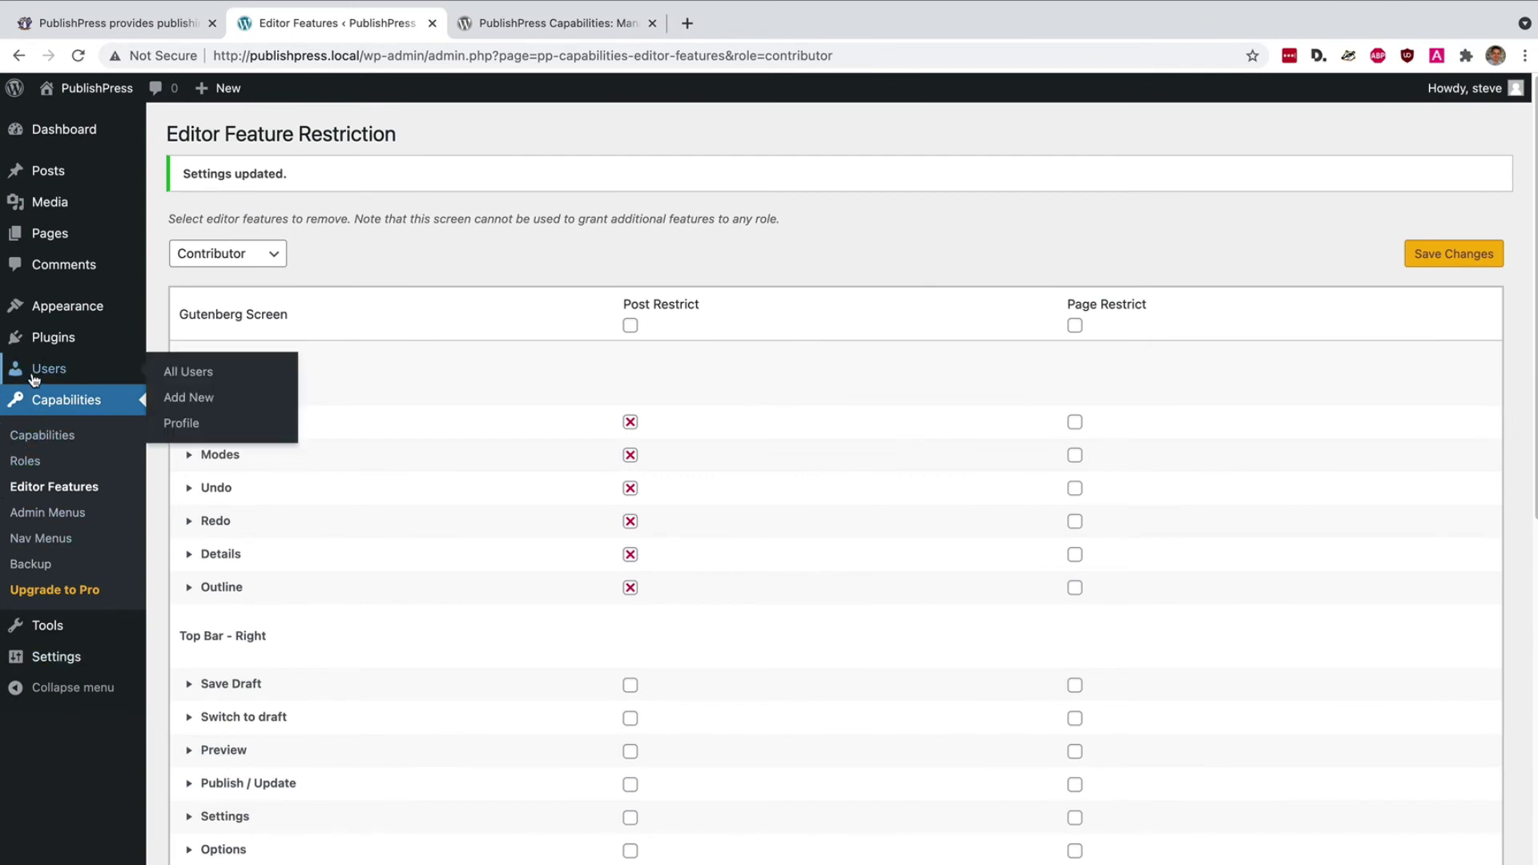
left_click(198, 382)
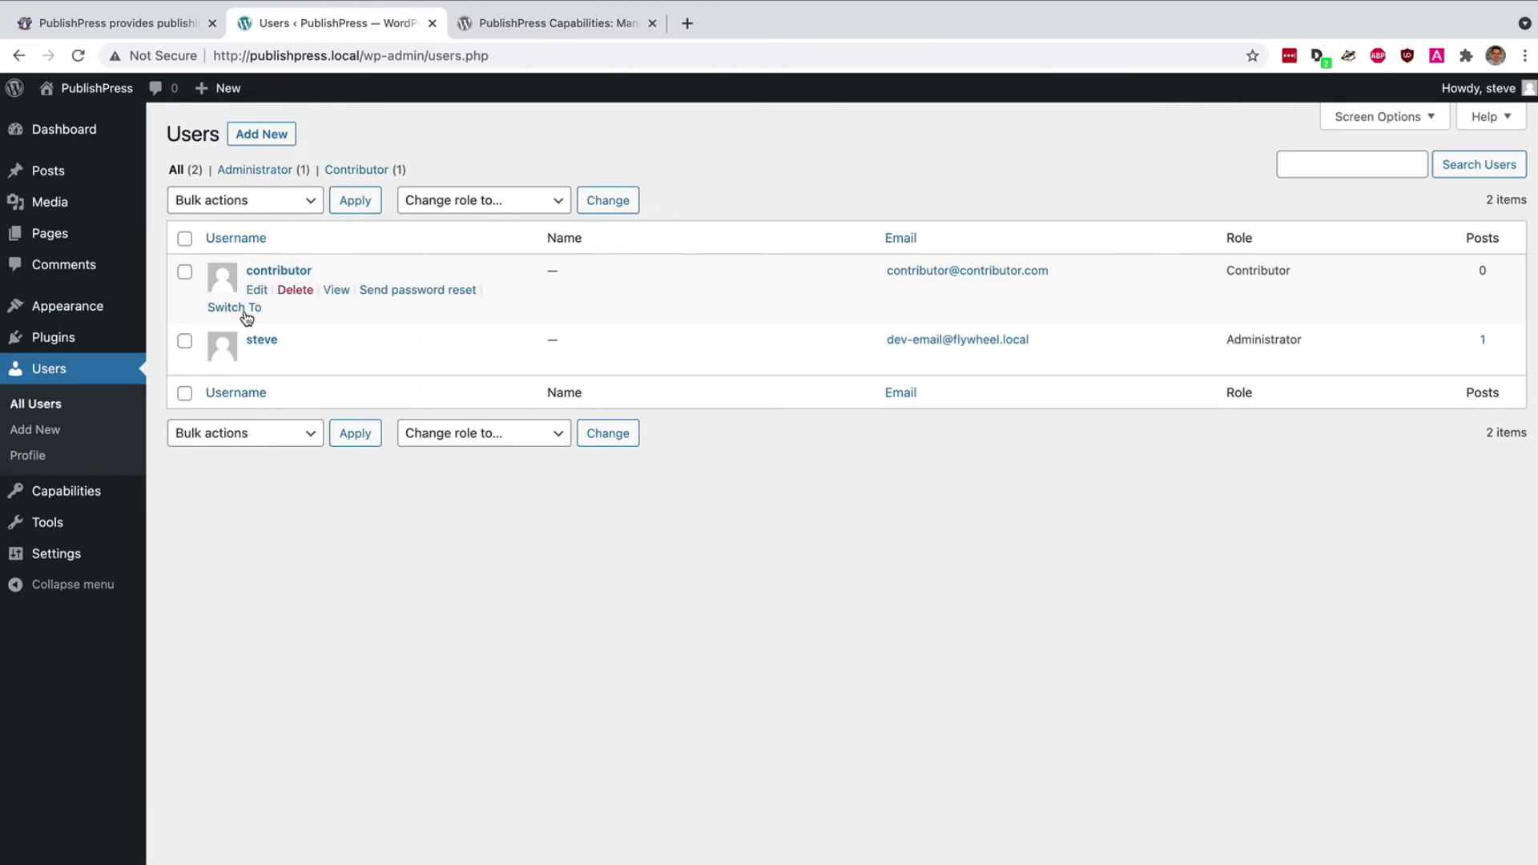
left_click(247, 316)
mouse_move(48, 169)
left_click(178, 199)
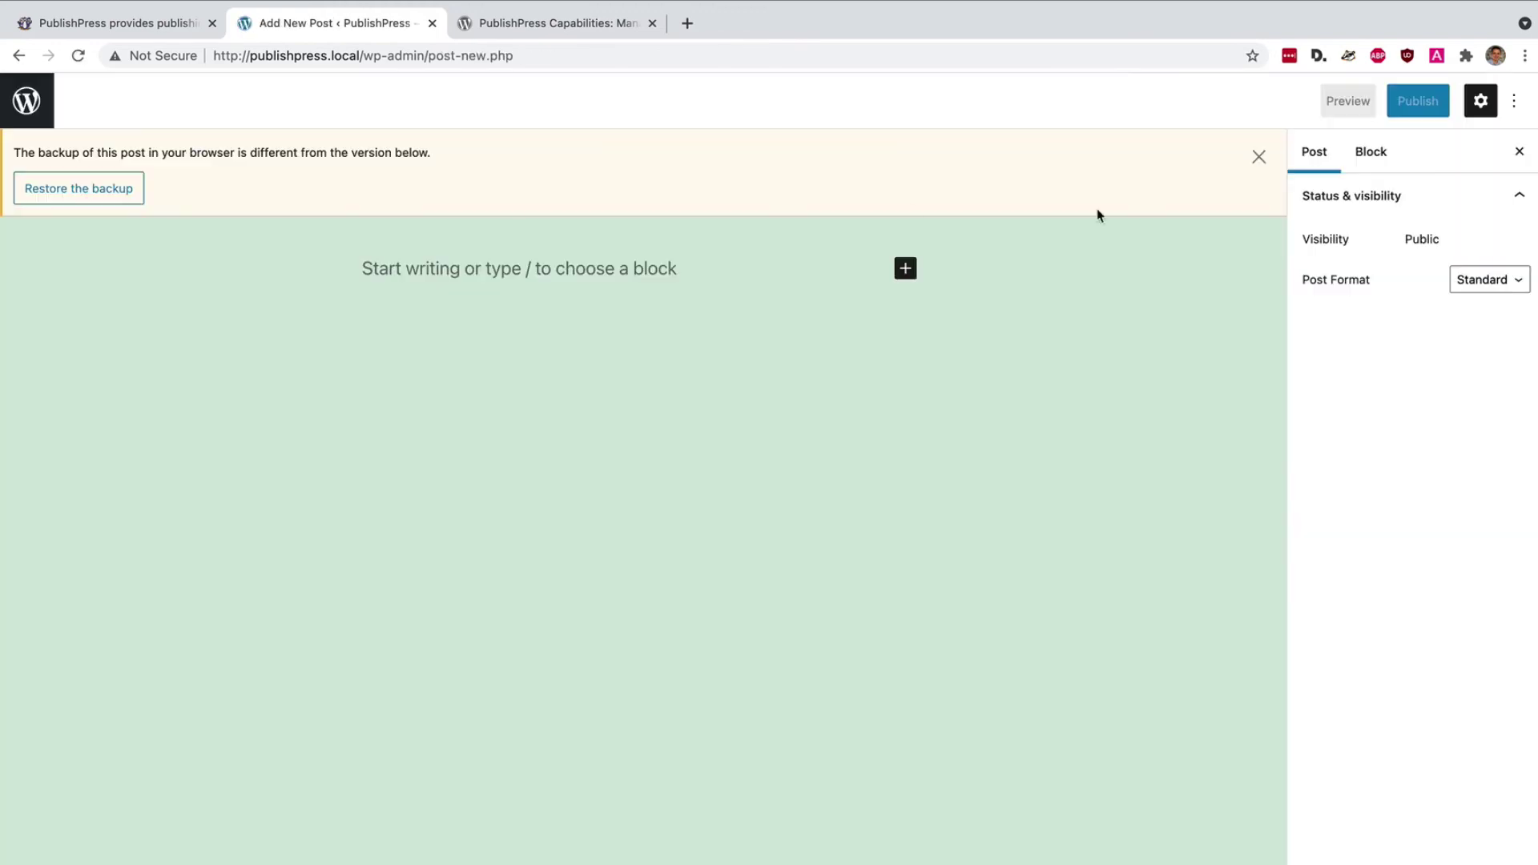
left_click(1258, 157)
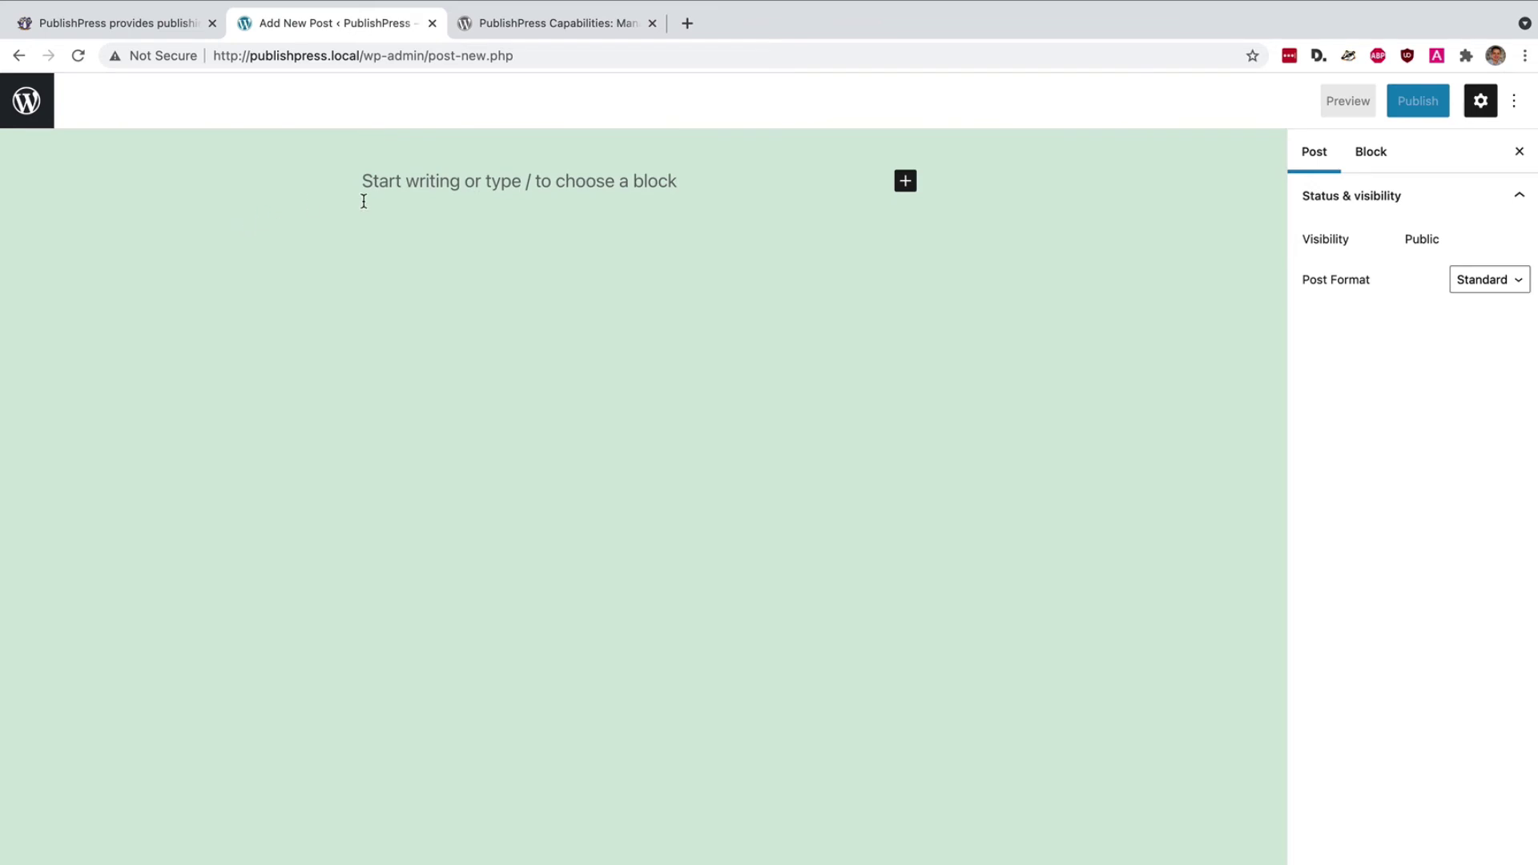
Write 'The main body text.' in the paragraph and submit the untitled post for review
left_click(399, 189)
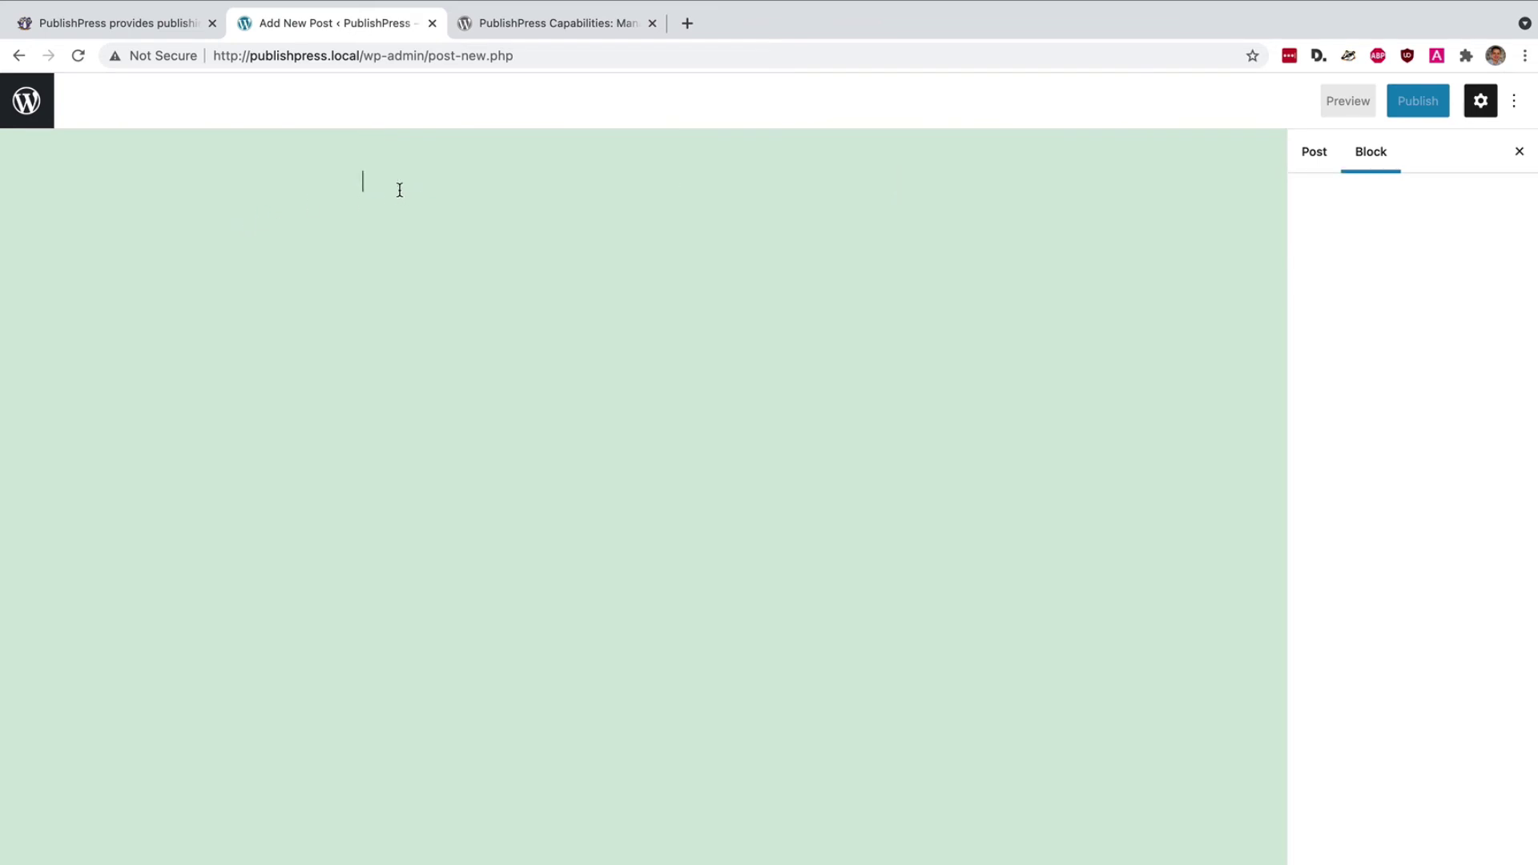
type("Tth")
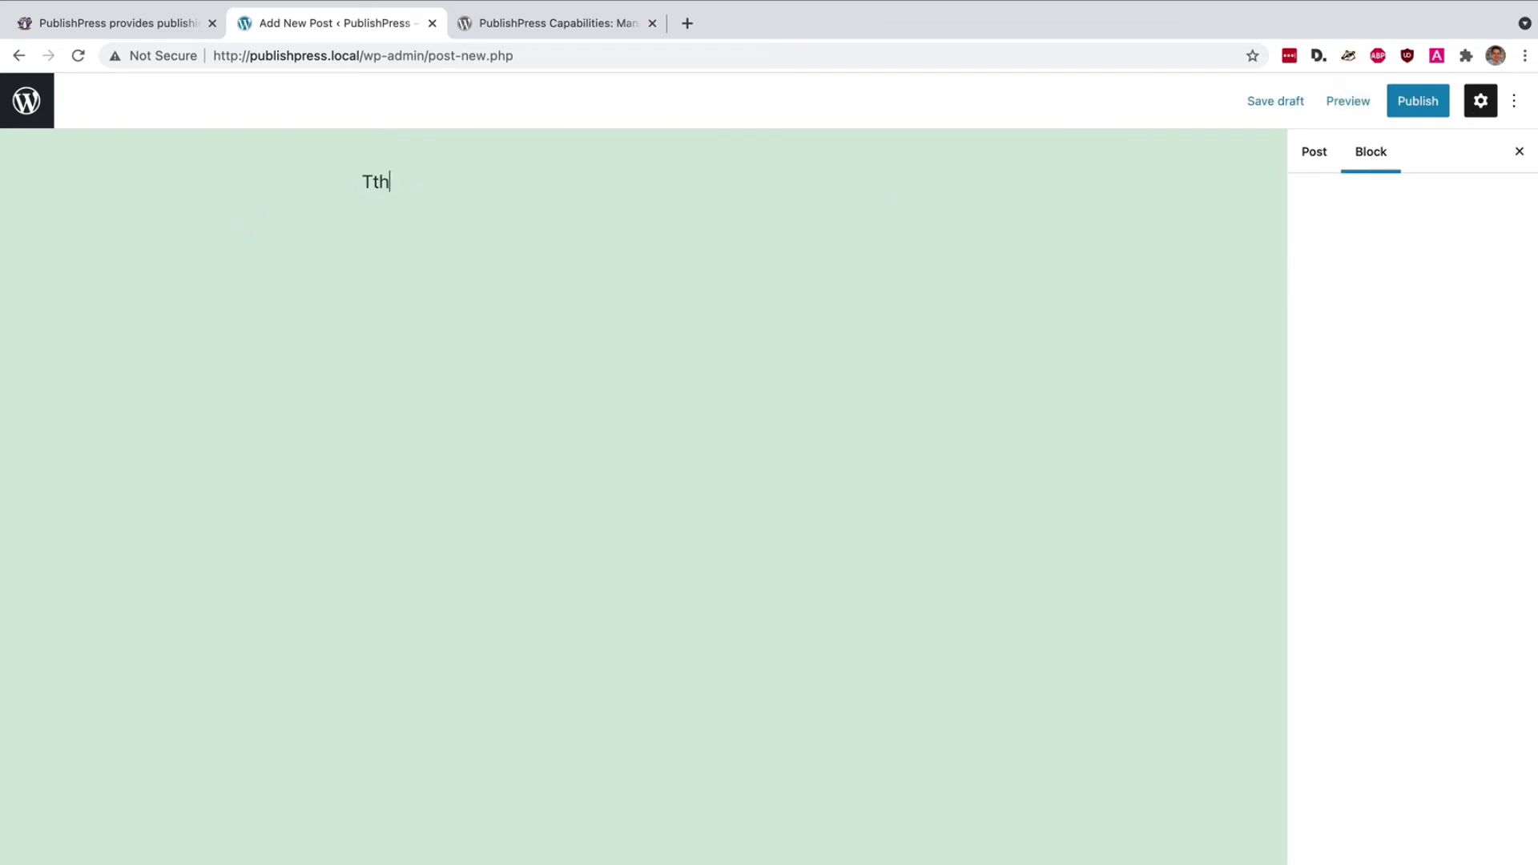
key("BackSpace")
key("BackSpace")
type("he mainb bo")
key("BackSpace")
key("BackSpace")
key("BackSpace")
key("BackSpace")
type("body tt")
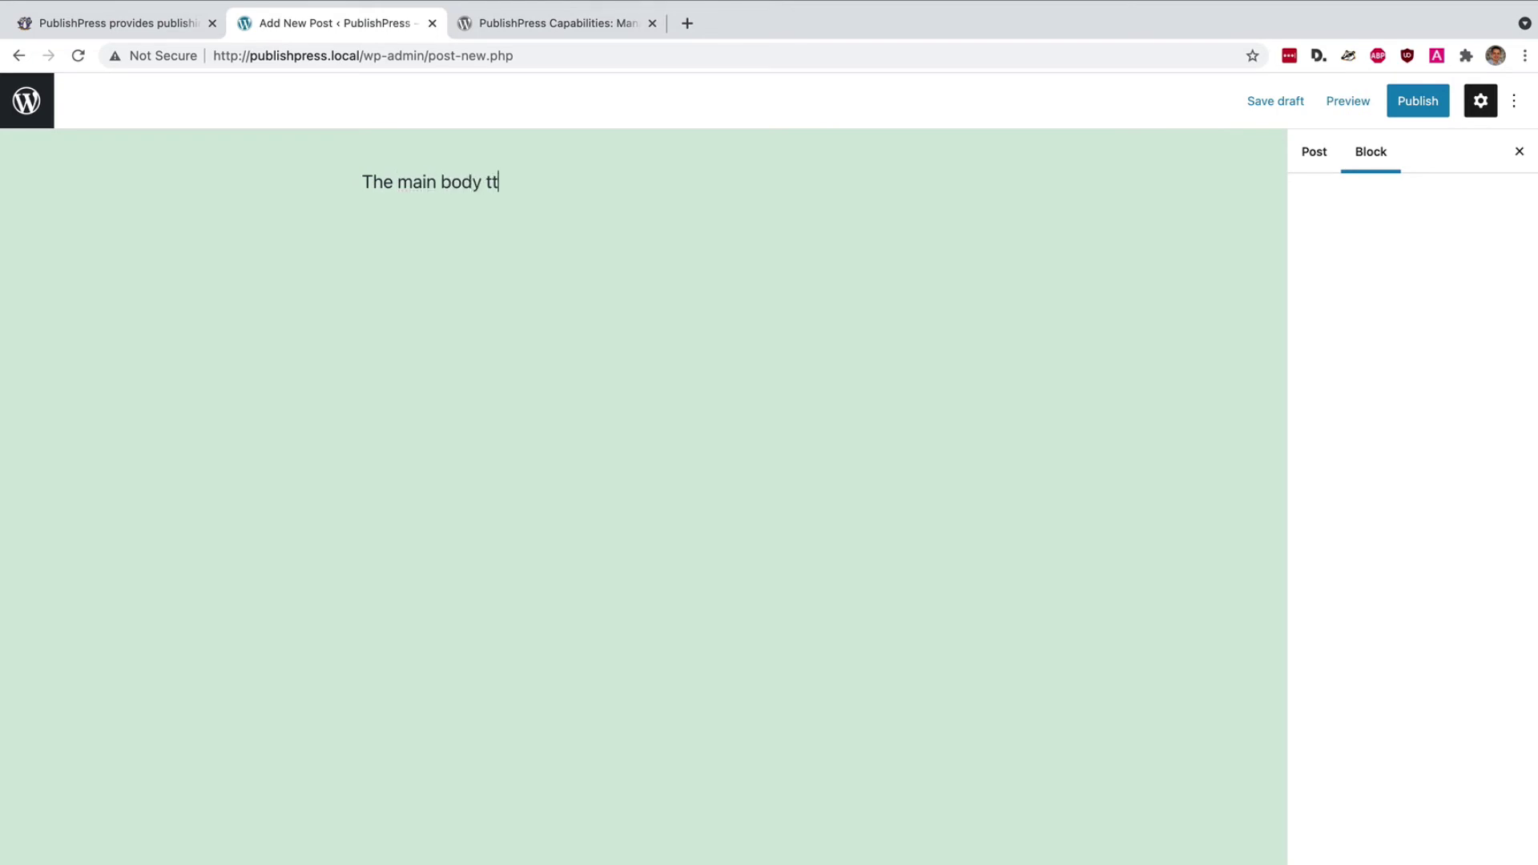
key("BackSpace")
type("ext.")
key("Return")
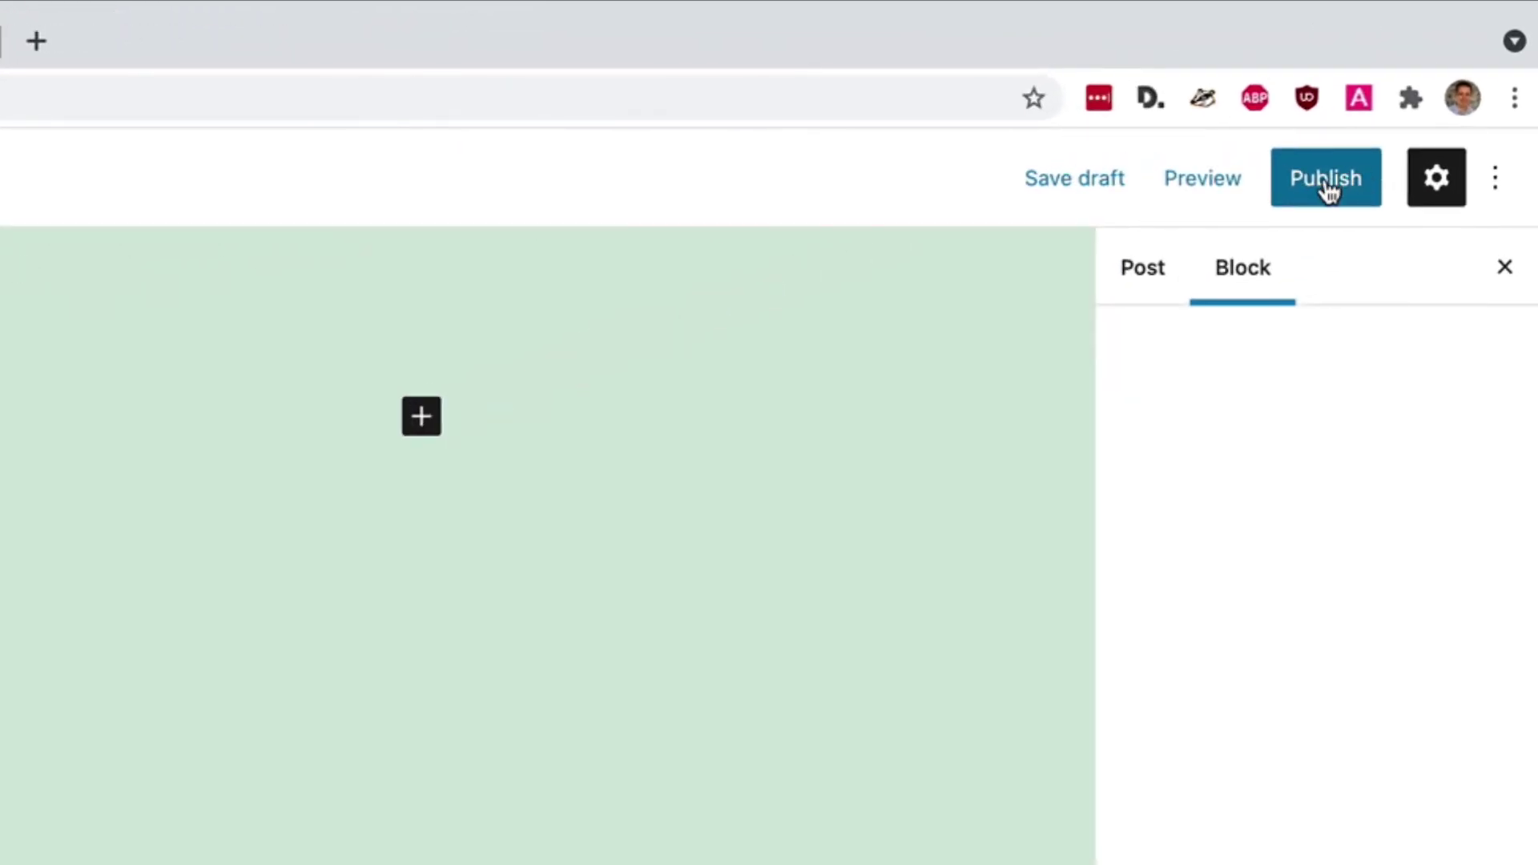
left_click(1327, 188)
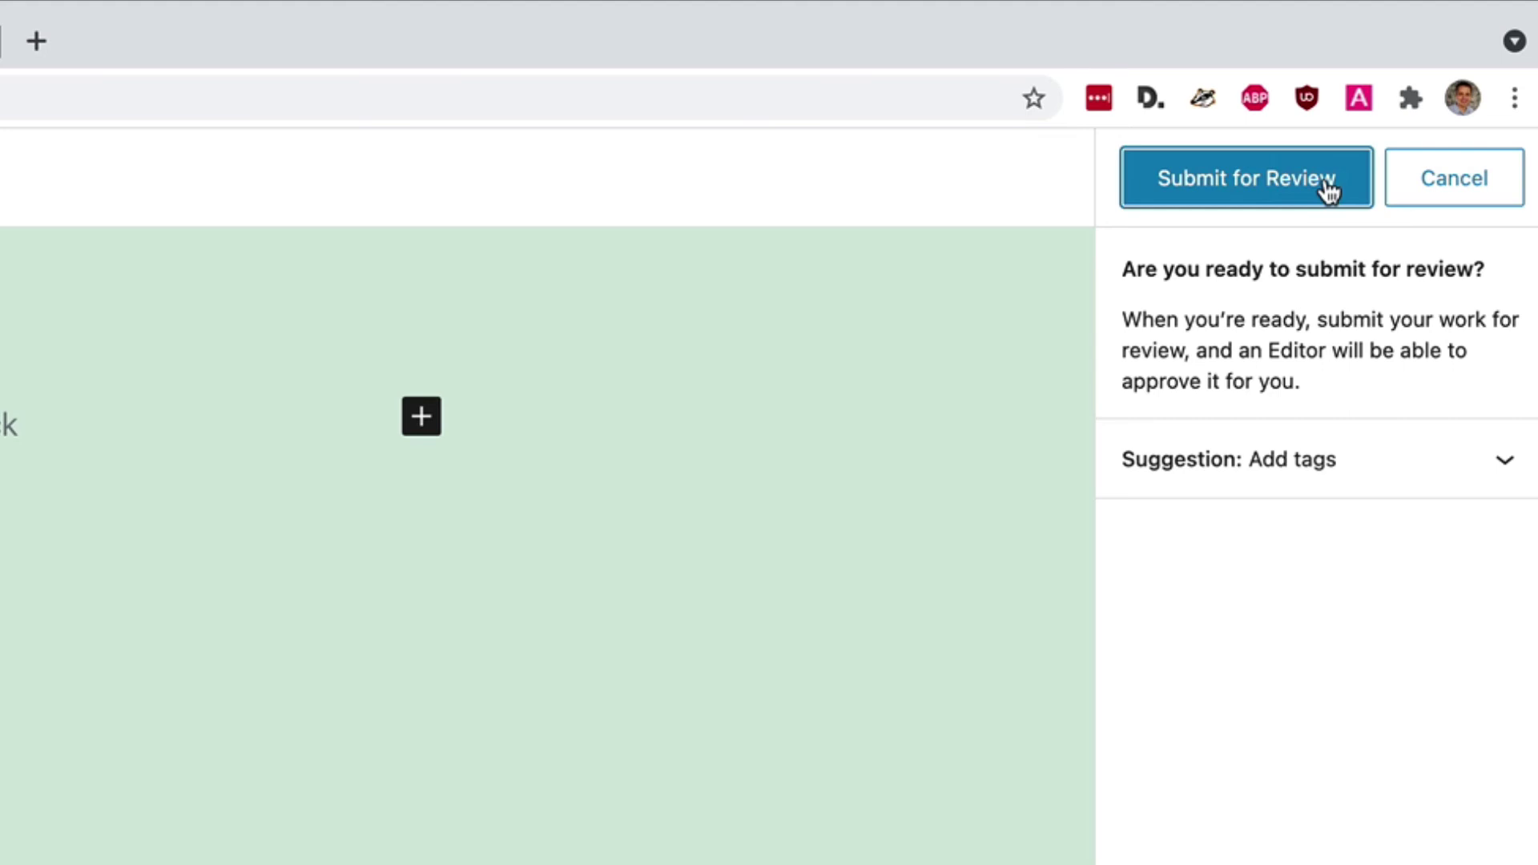
left_click(1327, 189)
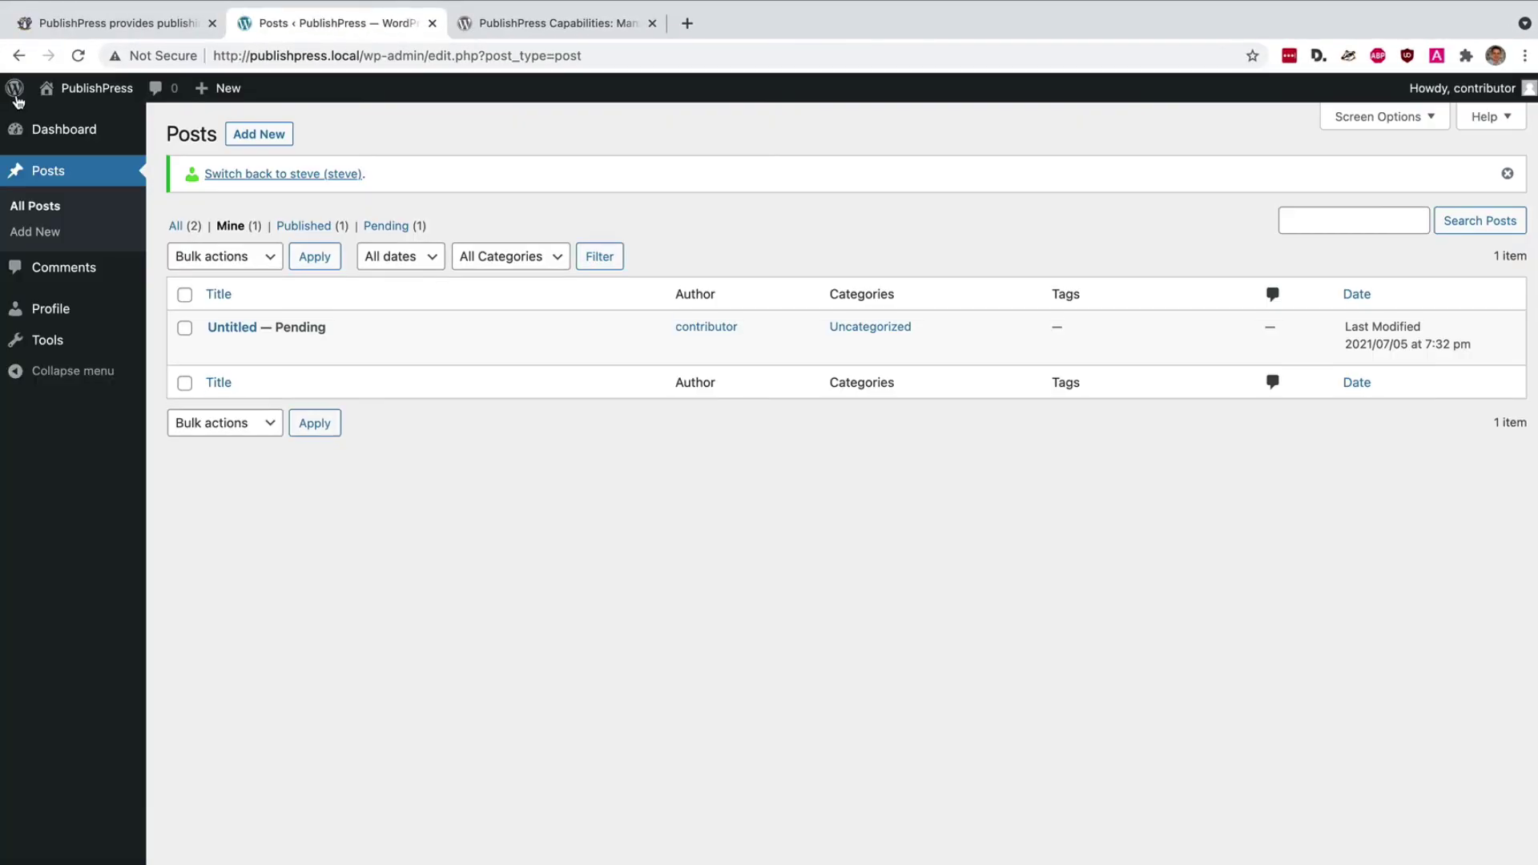
Back as administrator, give the pending Untitled post the title 'This is the title'
left_click(304, 174)
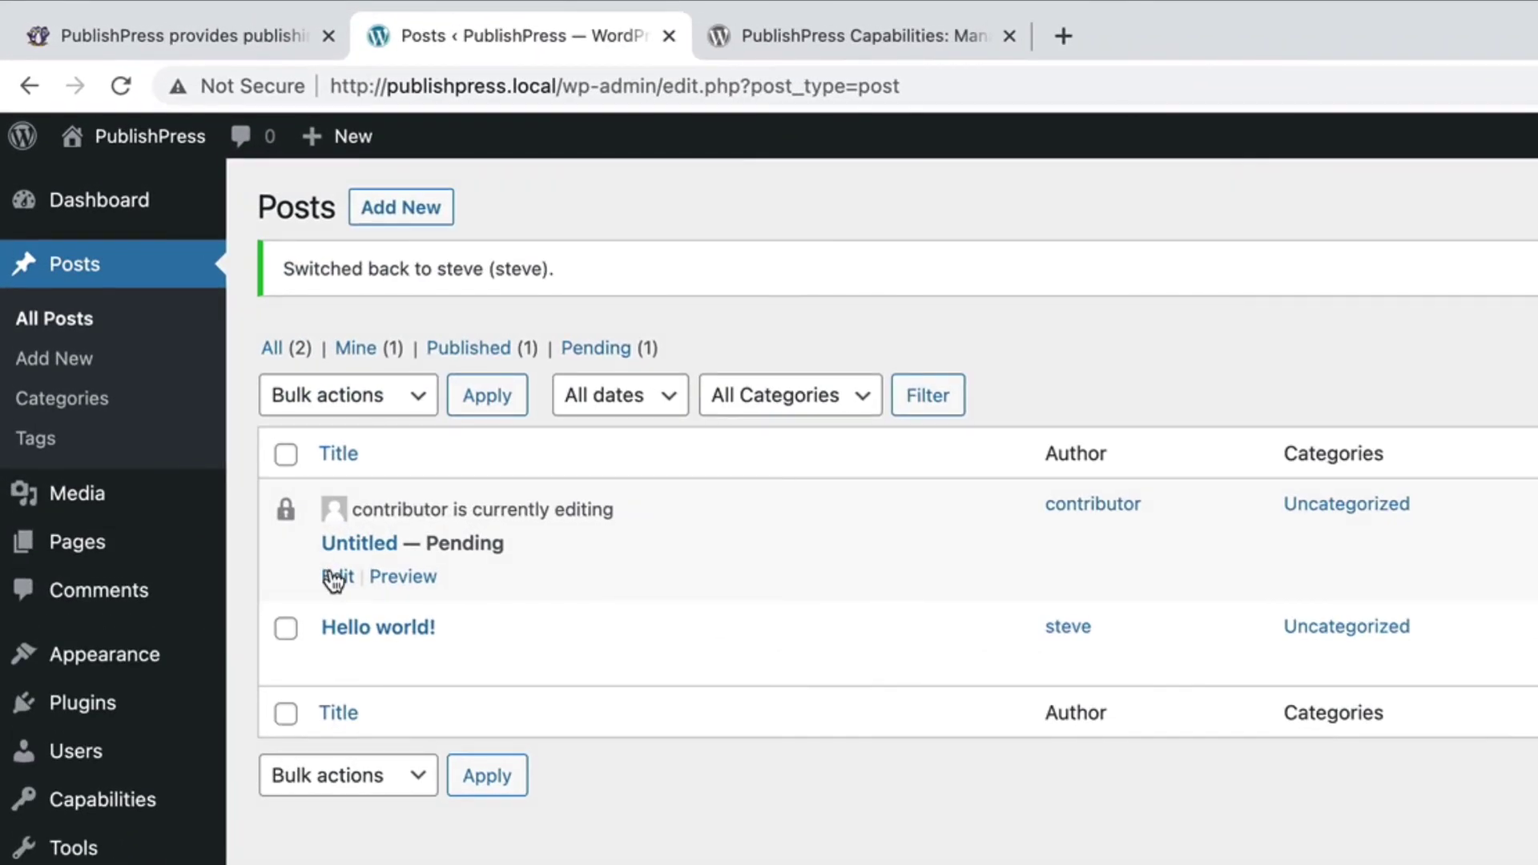
left_click(335, 578)
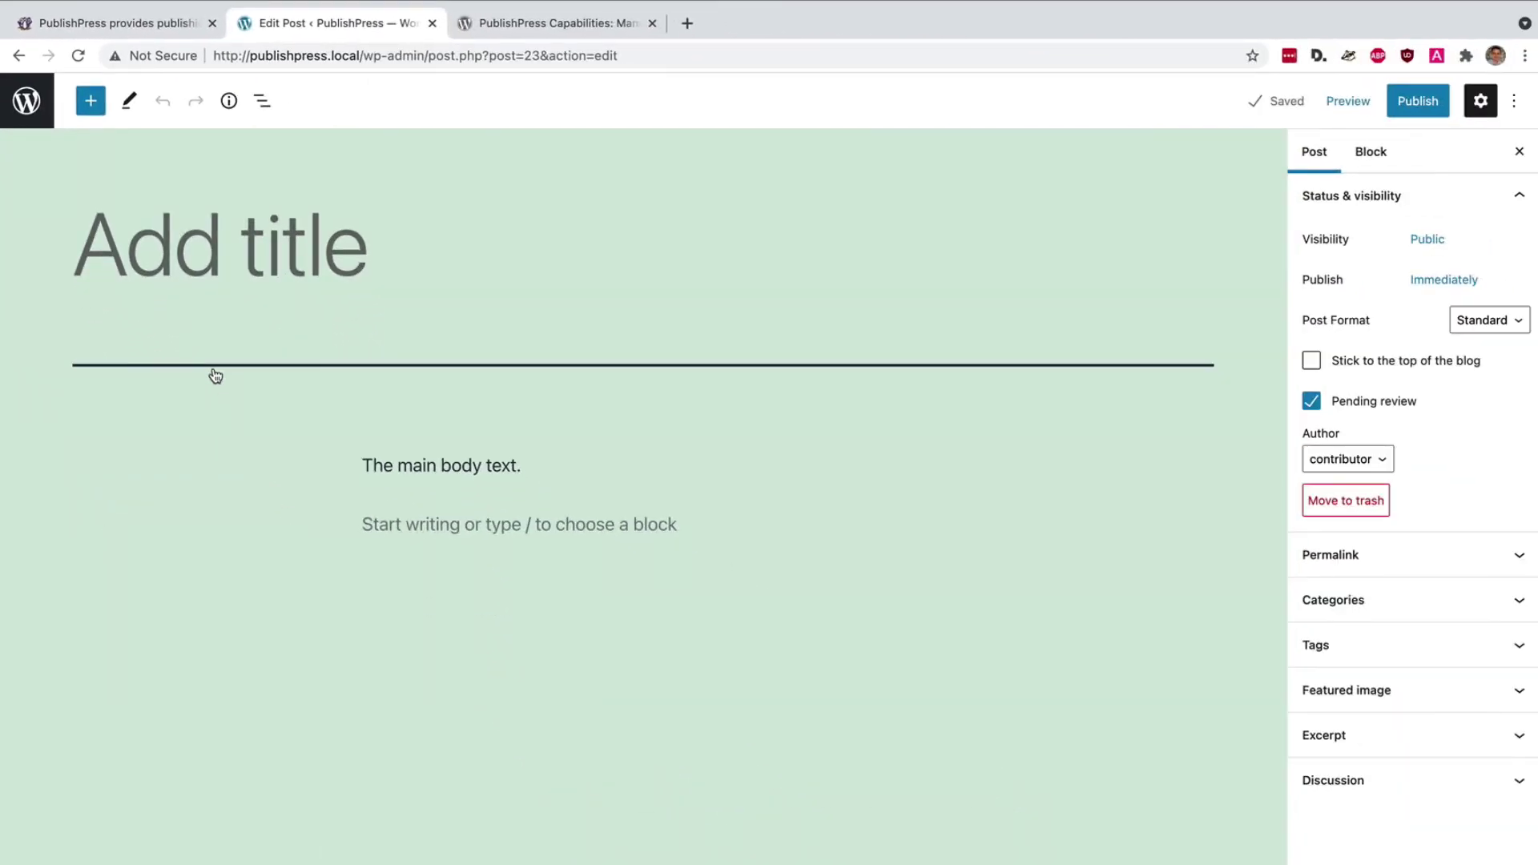
left_click(208, 272)
type("TTh")
key("BackSpace")
key("BackSpace")
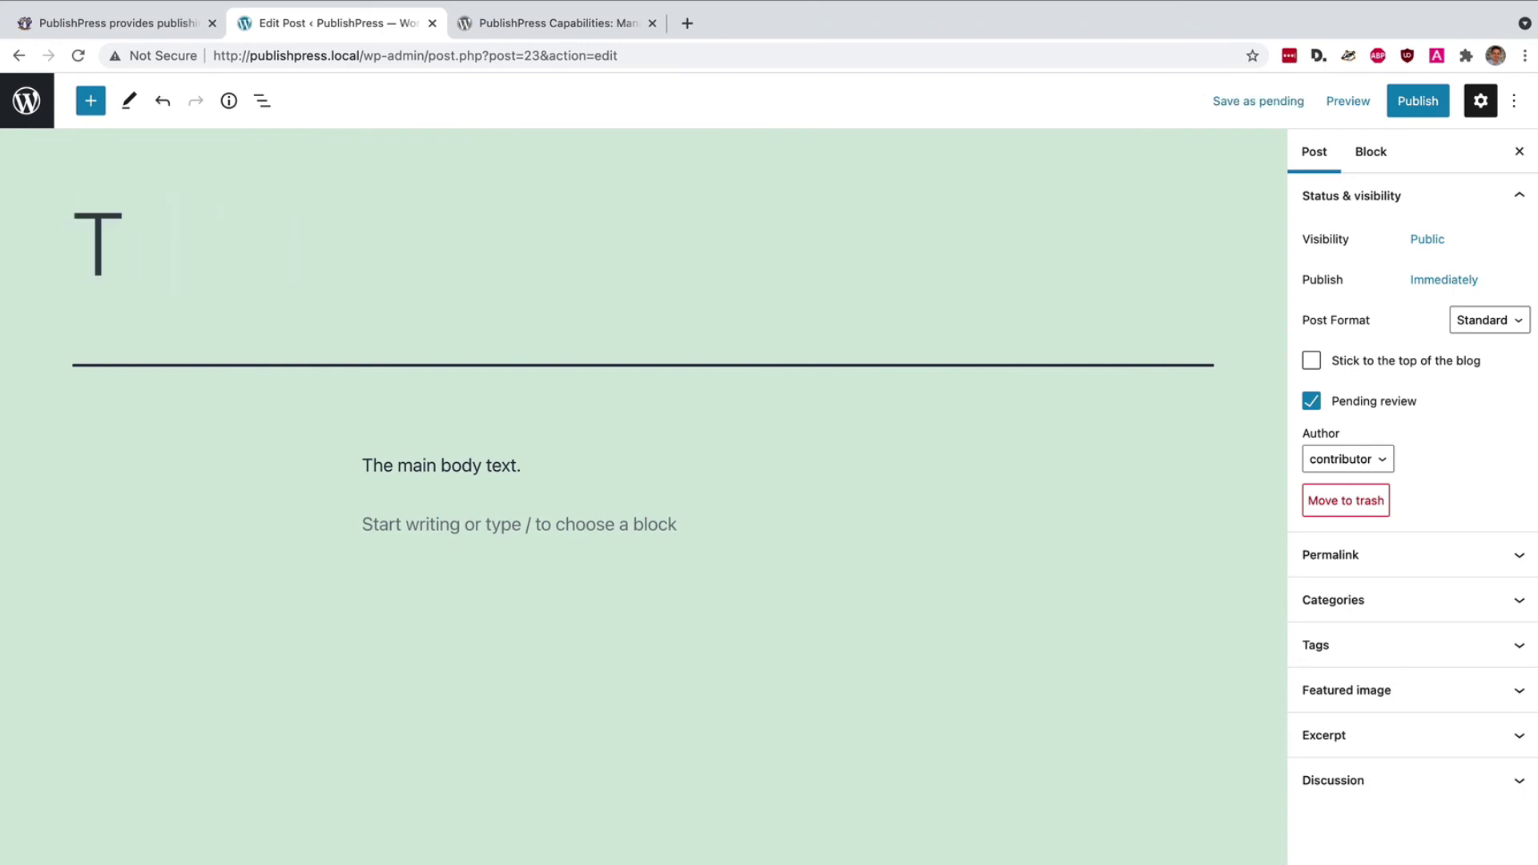
type("his")
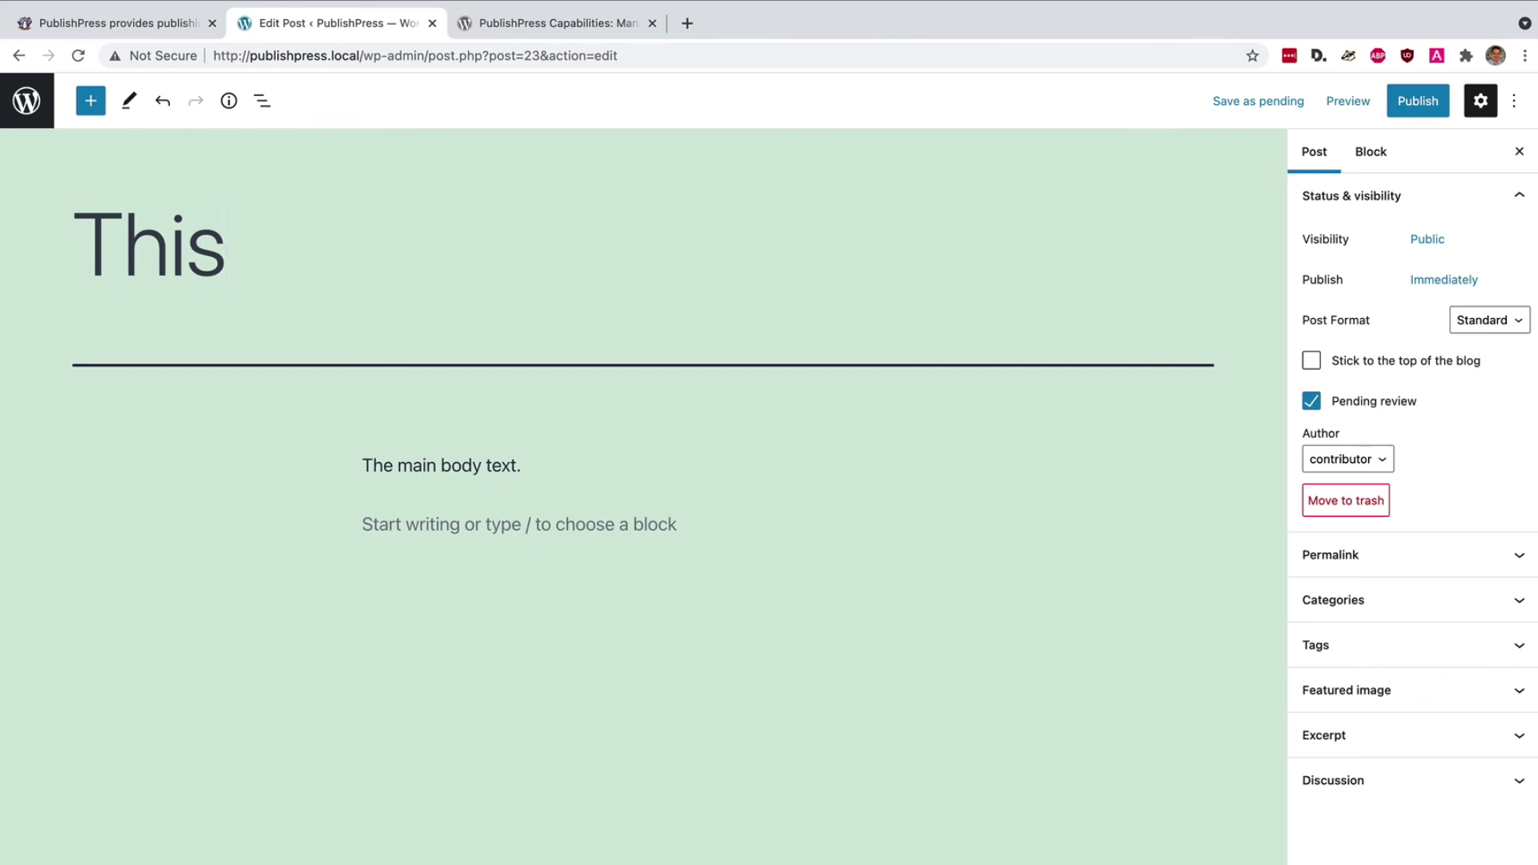
type(" is the tite")
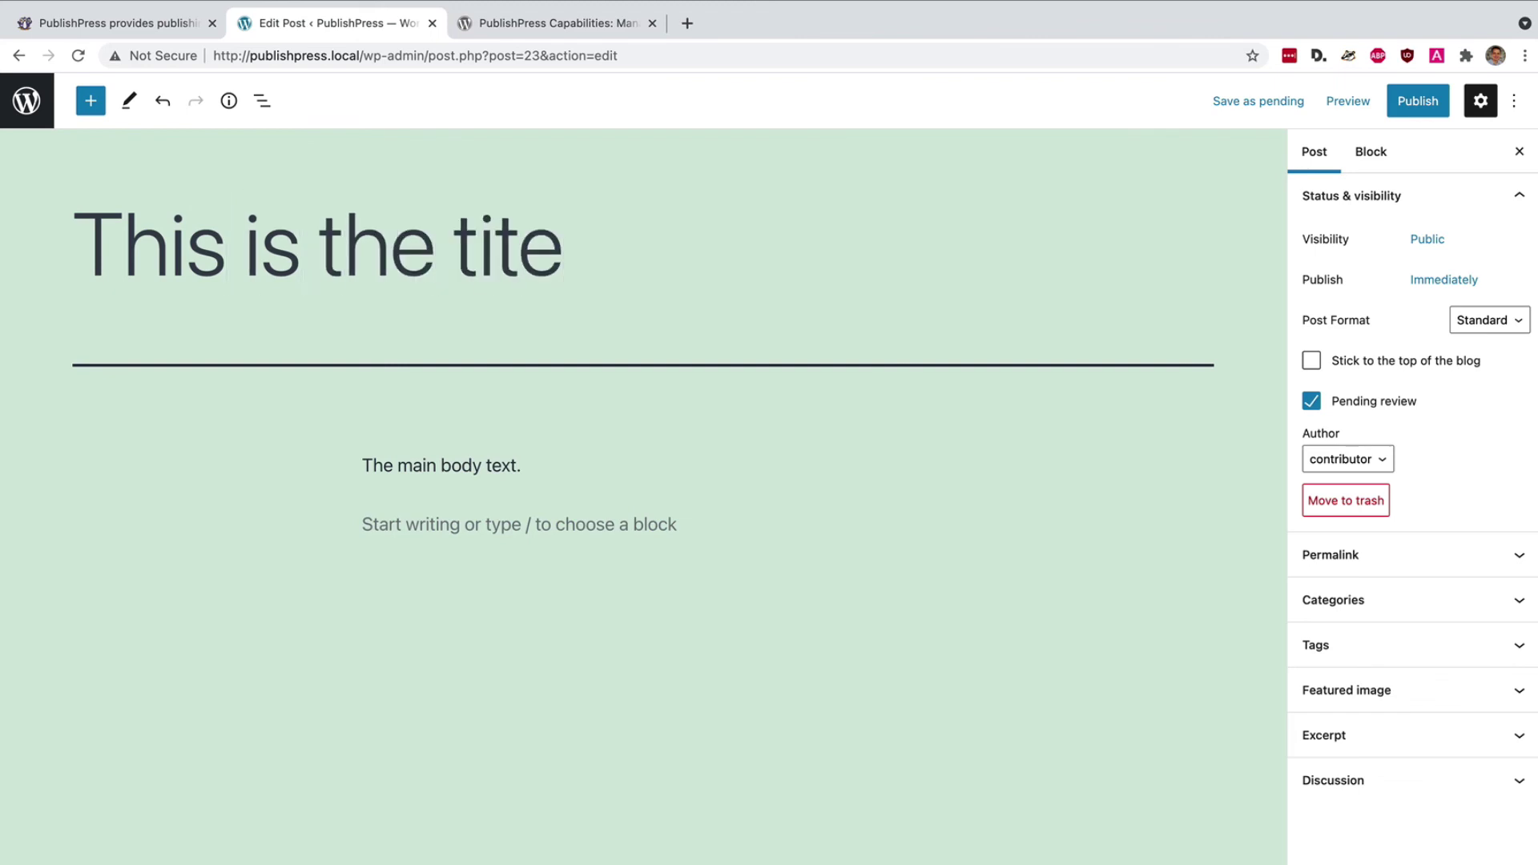
key("BackSpace")
type("le")
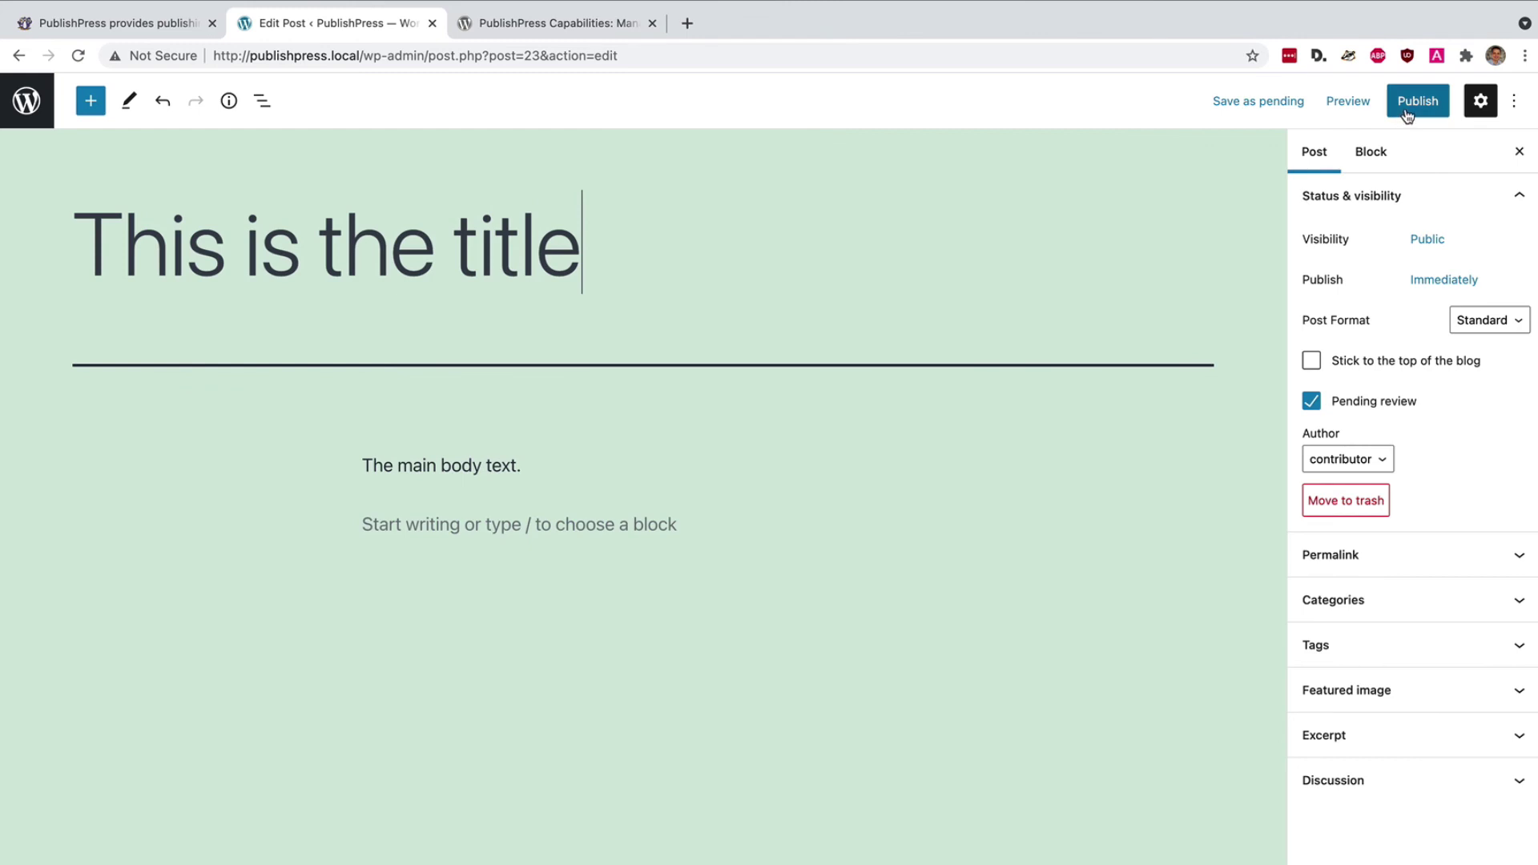
Publish the post and return to the Posts list
left_click(1408, 116)
left_click(1358, 116)
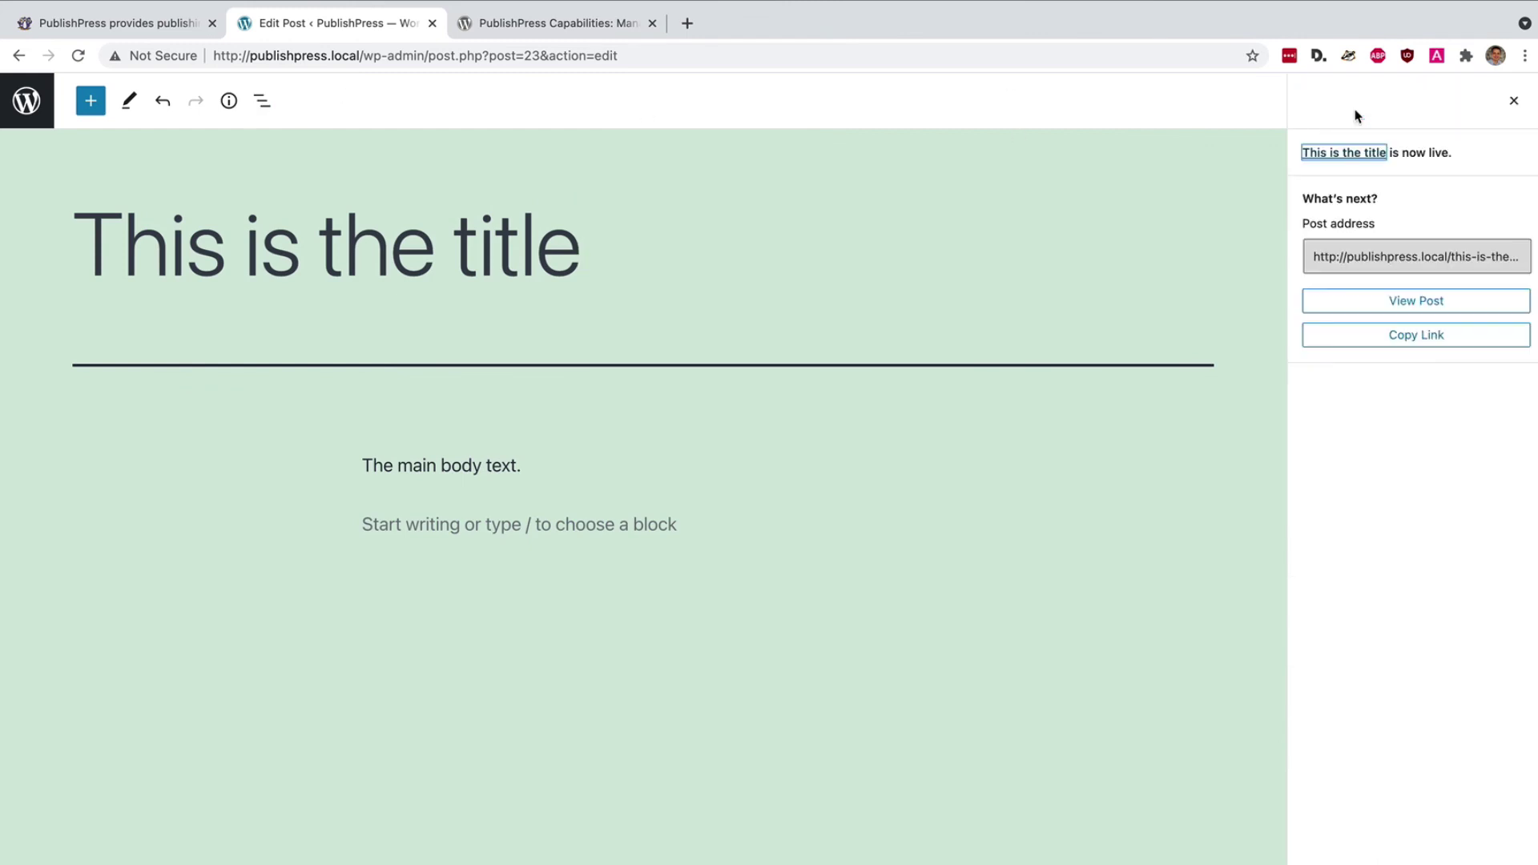
left_click(26, 114)
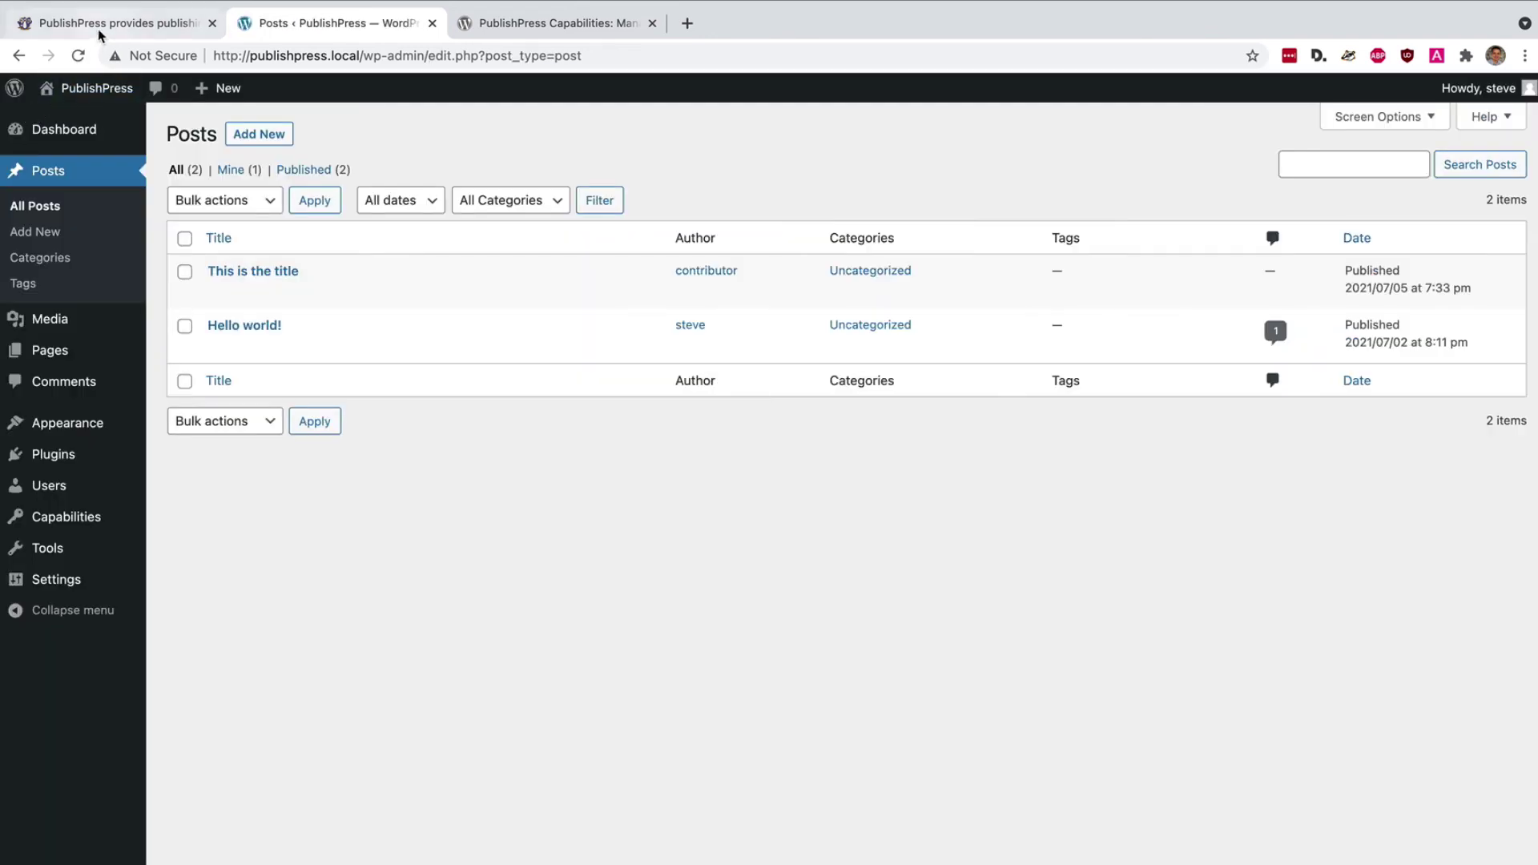
View the PublishPress Capabilities plugin page on WordPress.org, then go to the publishpress.com home page
left_click(524, 25)
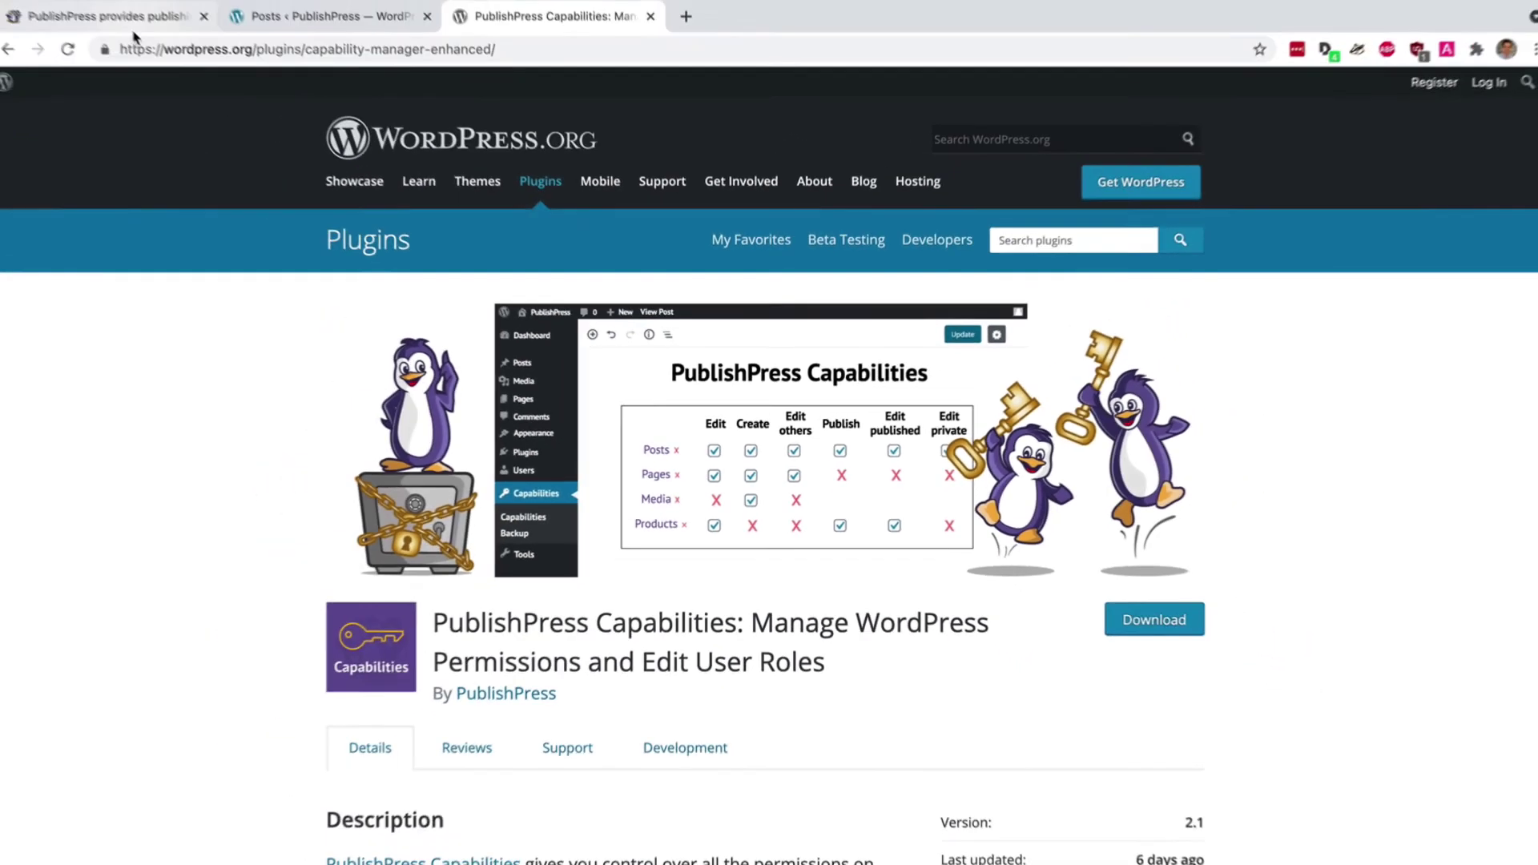
left_click(135, 27)
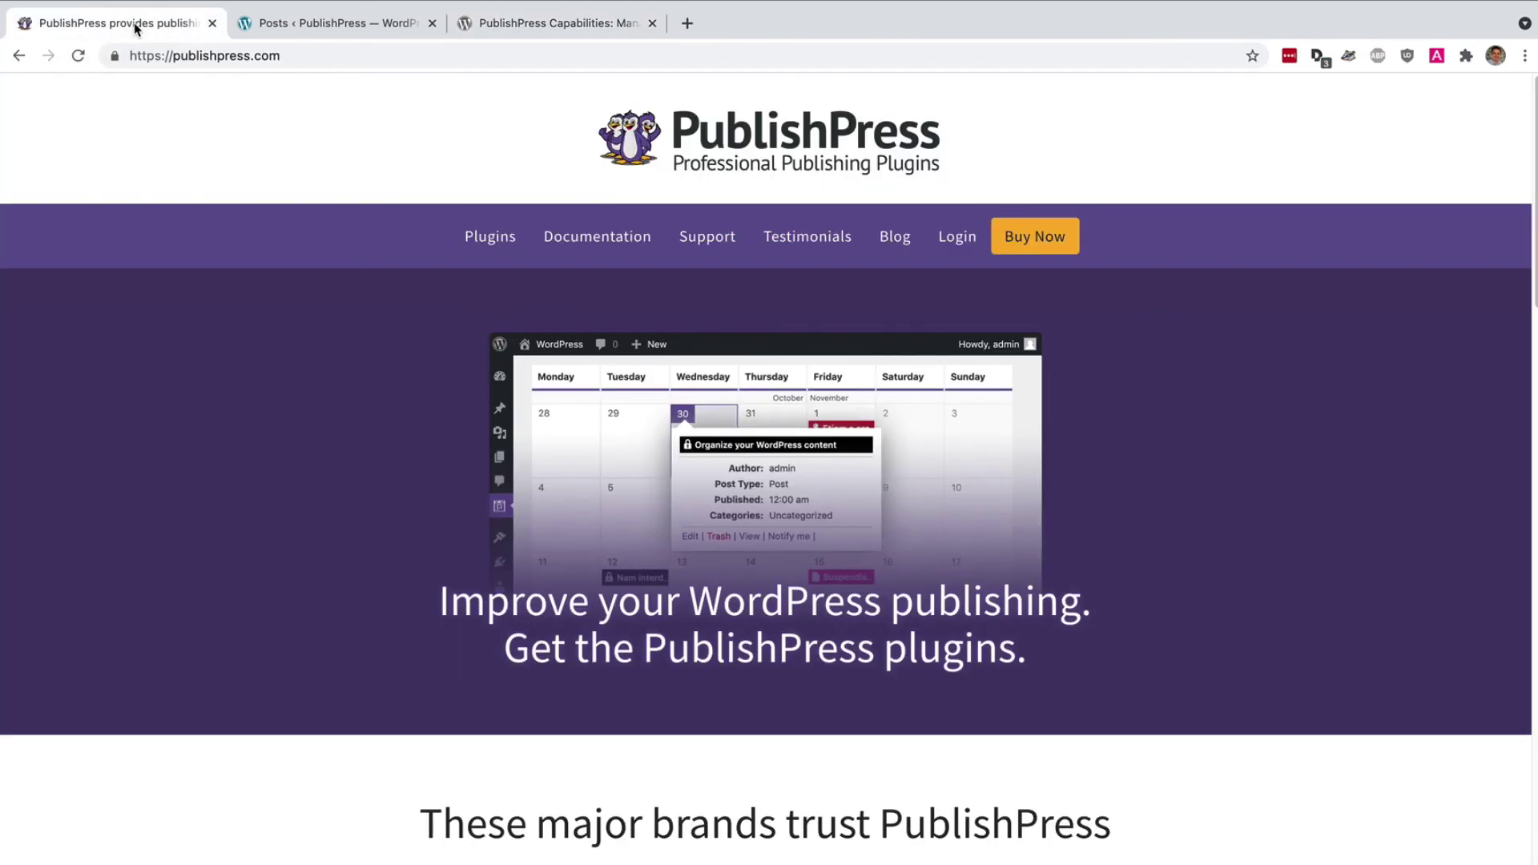